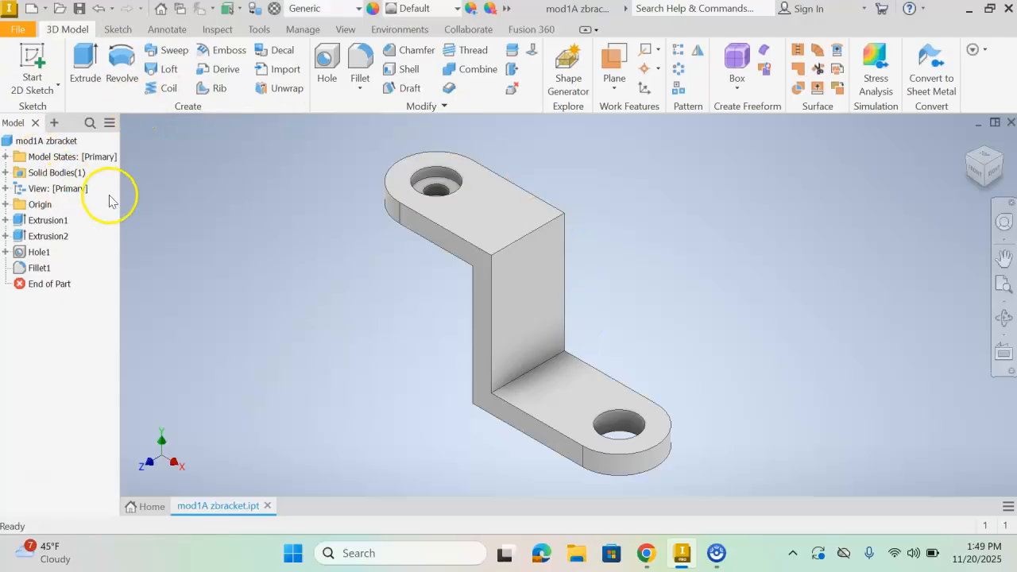
Create a new drawing file while the Z-bracket part is open
{"action": "left_click", "coordinate": [46, 141]}
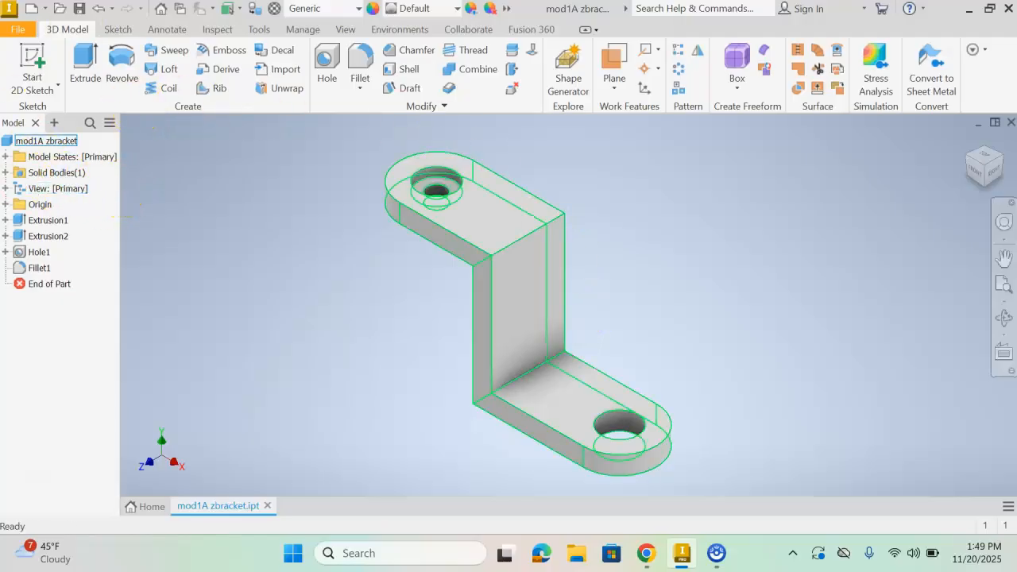
{"action": "left_click", "coordinate": [17, 30]}
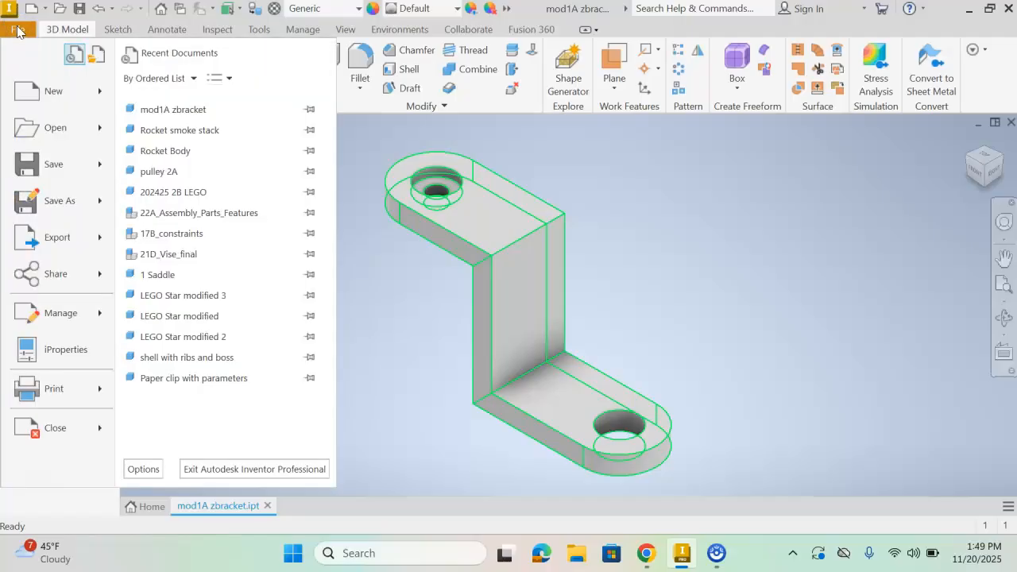
{"action": "mouse_move", "coordinate": [75, 104]}
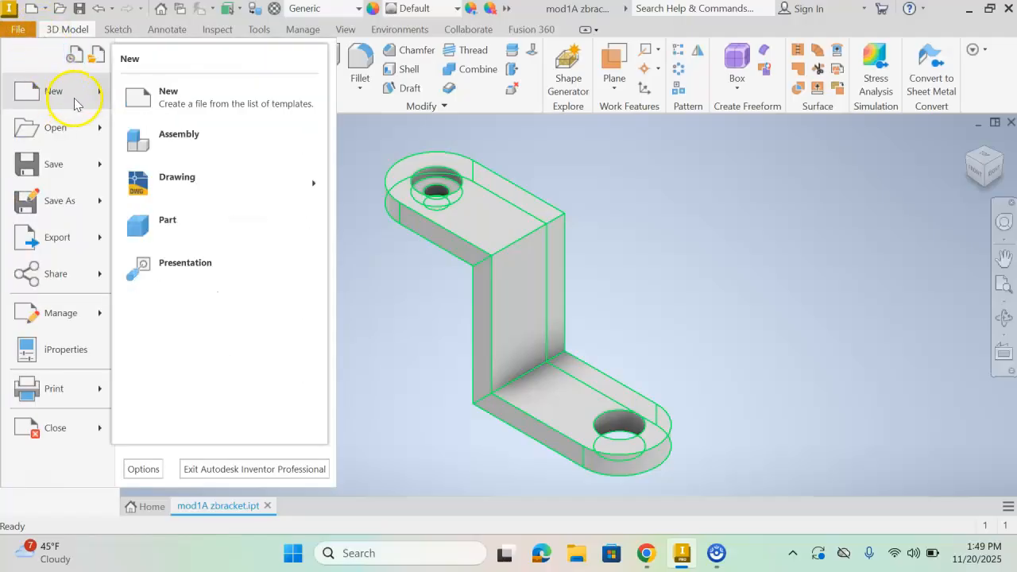
{"action": "left_click", "coordinate": [181, 181]}
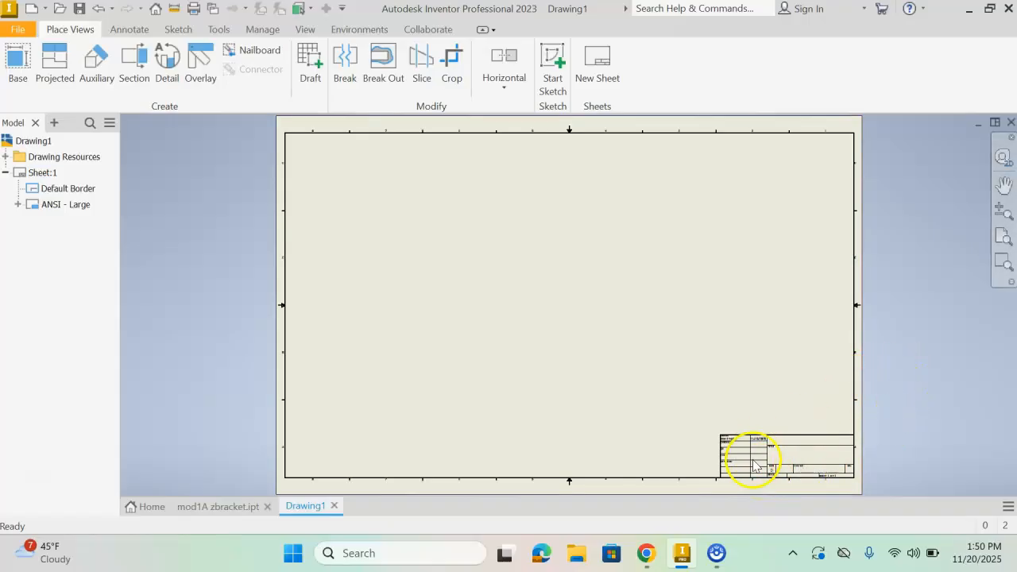
Check the title block of the new drawing and change the sheet size to B
{"action": "scroll", "coordinate": [792, 461], "scroll_direction": "up", "scroll_amount": 3}
{"action": "scroll", "coordinate": [792, 461], "scroll_direction": "down", "scroll_amount": 7}
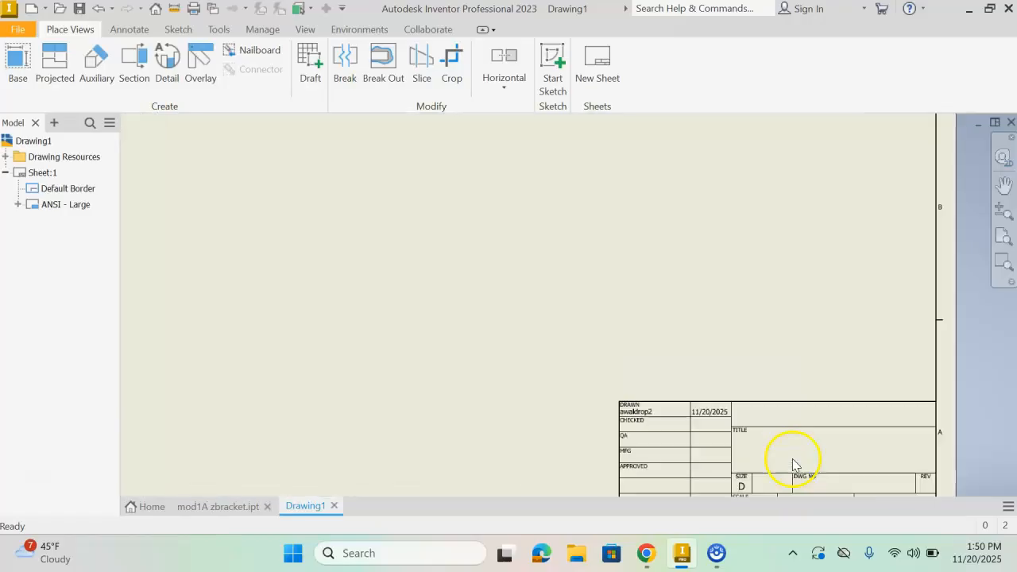
{"action": "middle_click_drag", "start_coordinate": [781, 451], "coordinate": [805, 320]}
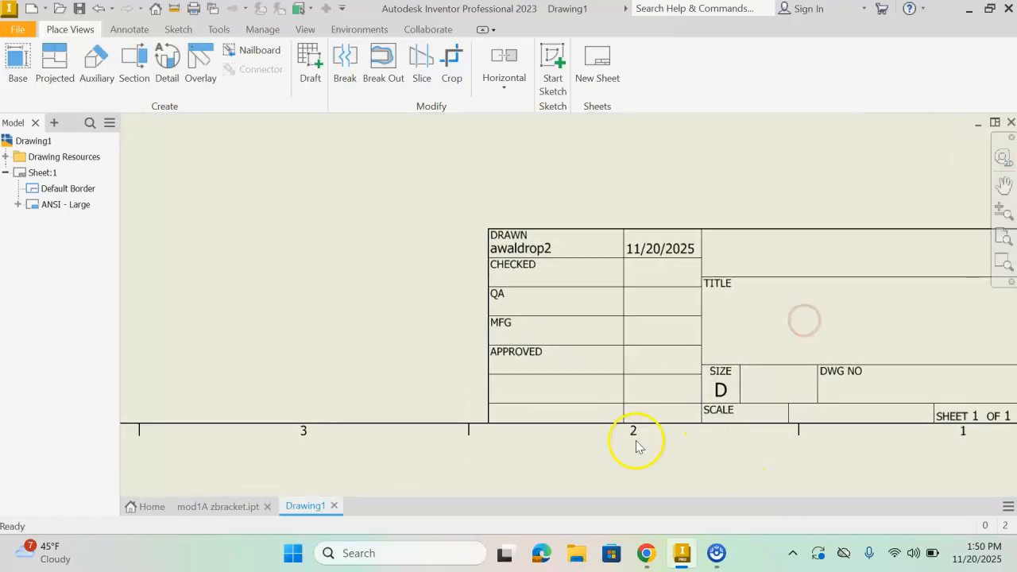
{"action": "scroll", "coordinate": [575, 396], "scroll_direction": "up", "scroll_amount": 6}
{"action": "middle_click_drag", "start_coordinate": [450, 318], "coordinate": [522, 334]}
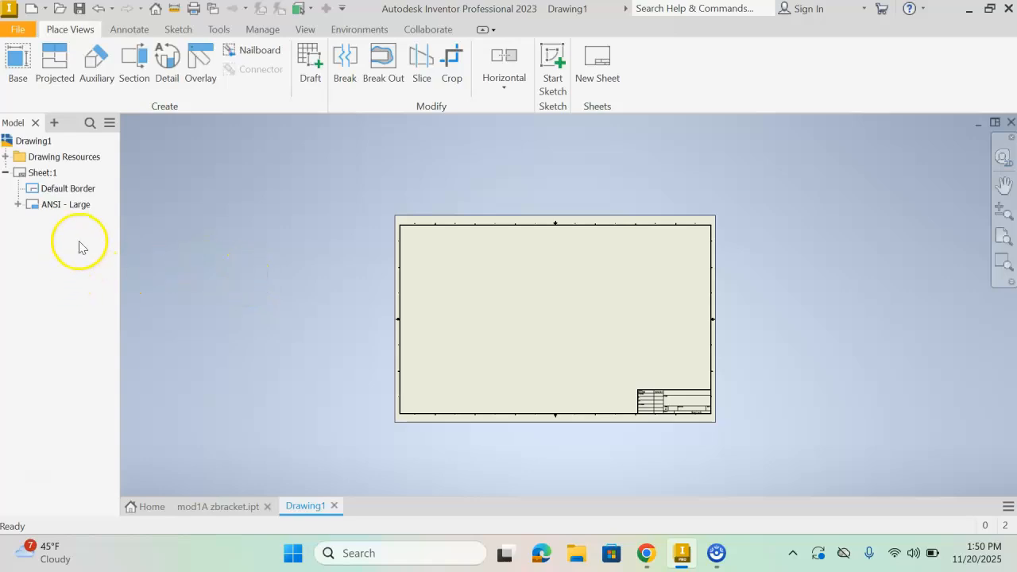
{"action": "right_click", "coordinate": [53, 174]}
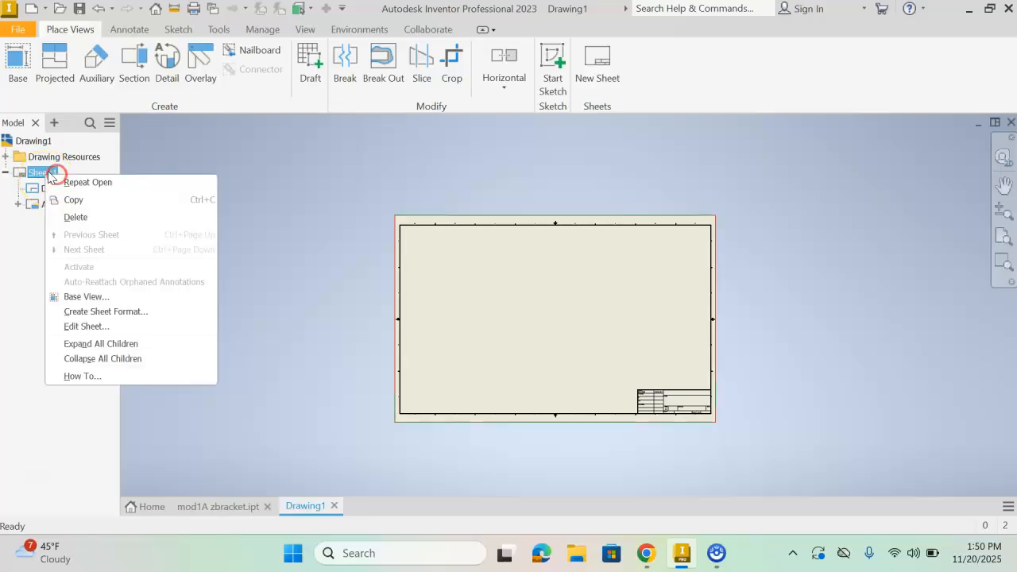
{"action": "left_click", "coordinate": [88, 327]}
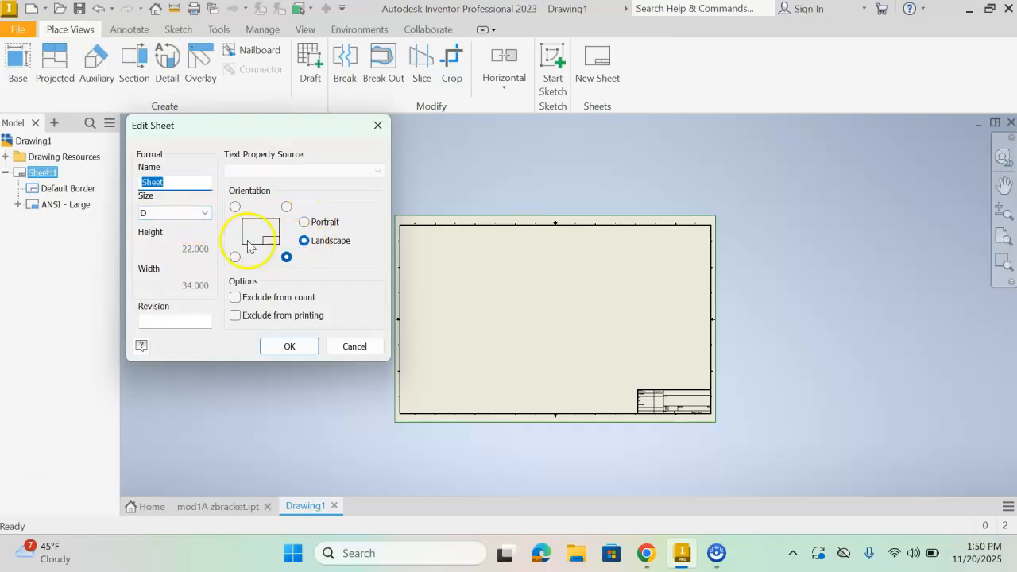
{"action": "left_click", "coordinate": [202, 213]}
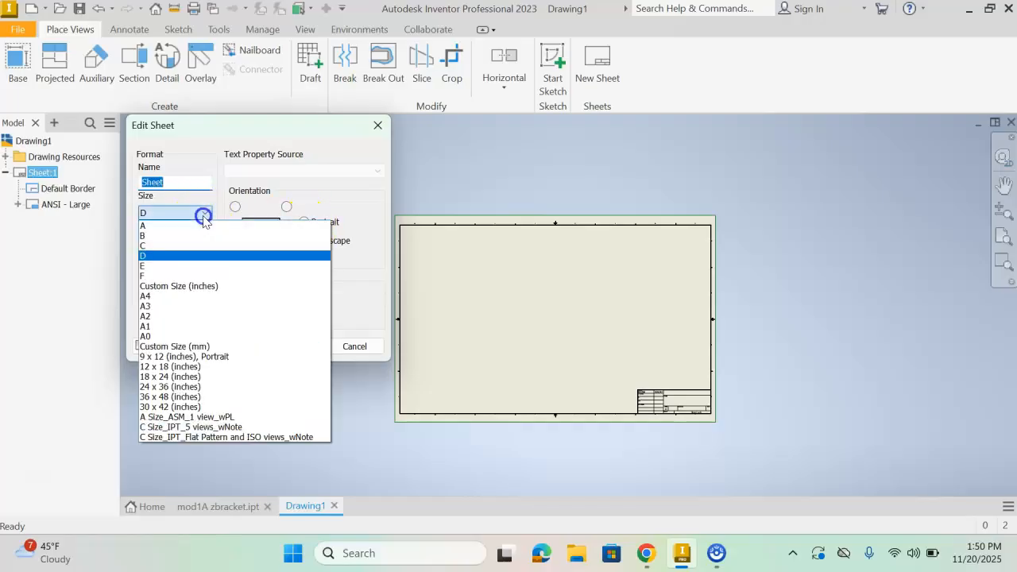
{"action": "left_click", "coordinate": [165, 236]}
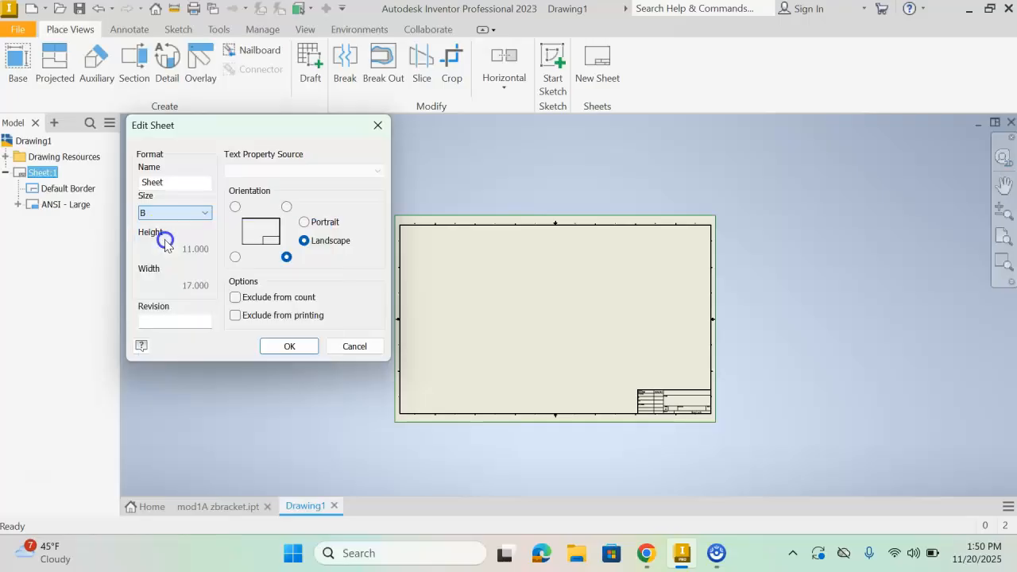
{"action": "left_click", "coordinate": [290, 347]}
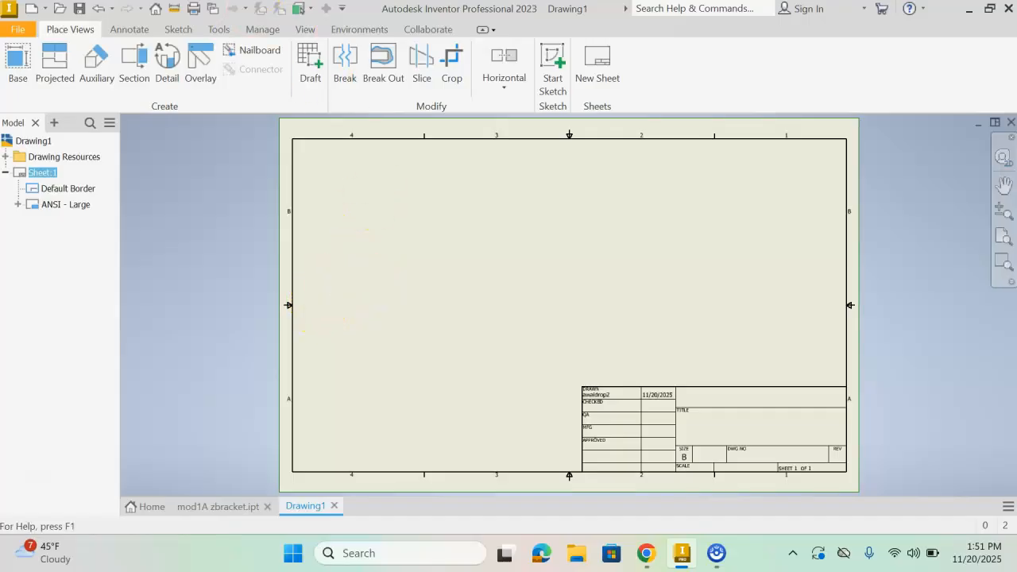
Place a front base view of mod1A zbracket.ipt at 1:1 scale with hidden lines shown
{"action": "left_click", "coordinate": [19, 63]}
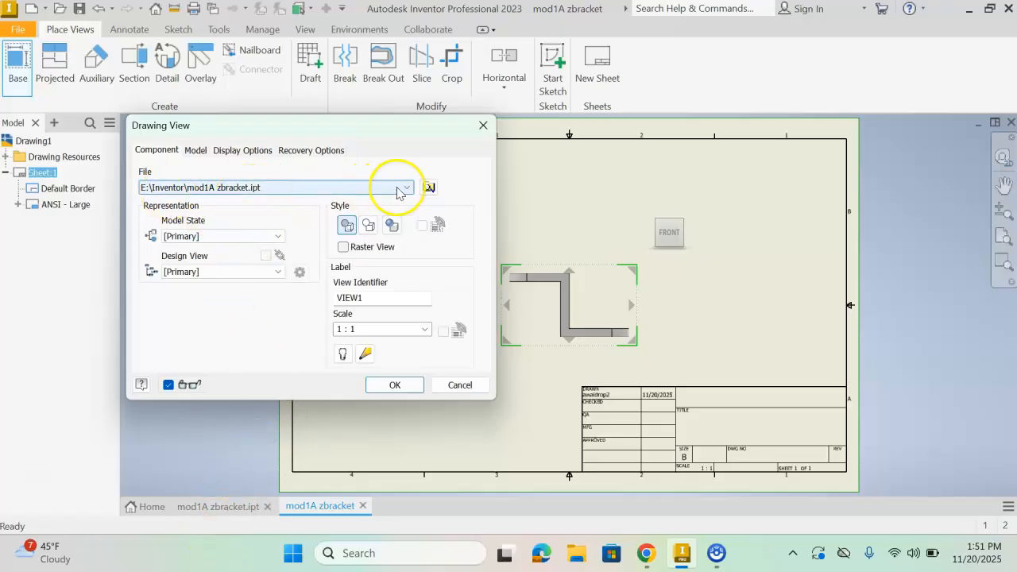
{"action": "left_click", "coordinate": [395, 386]}
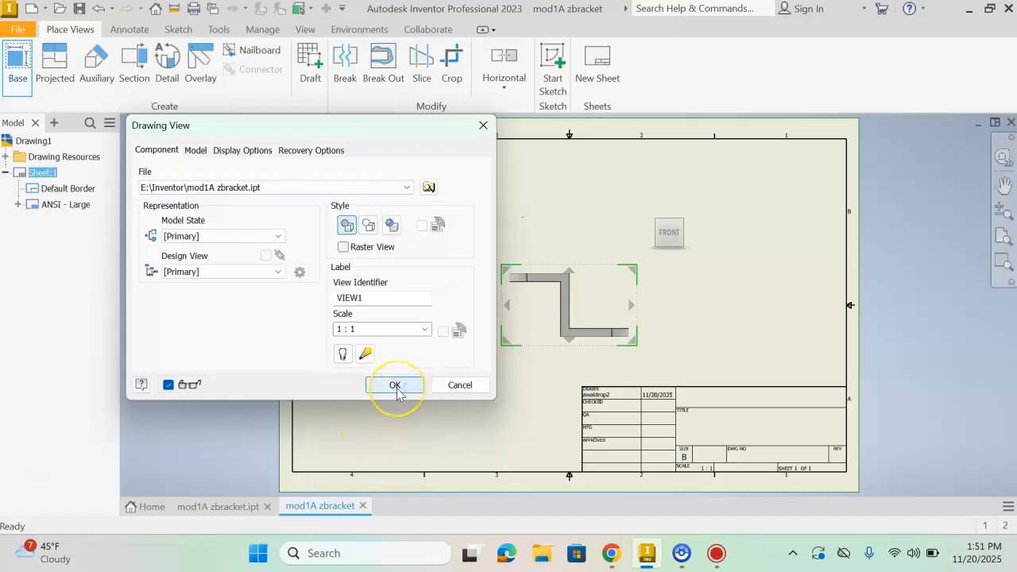
{"action": "left_click", "coordinate": [396, 387]}
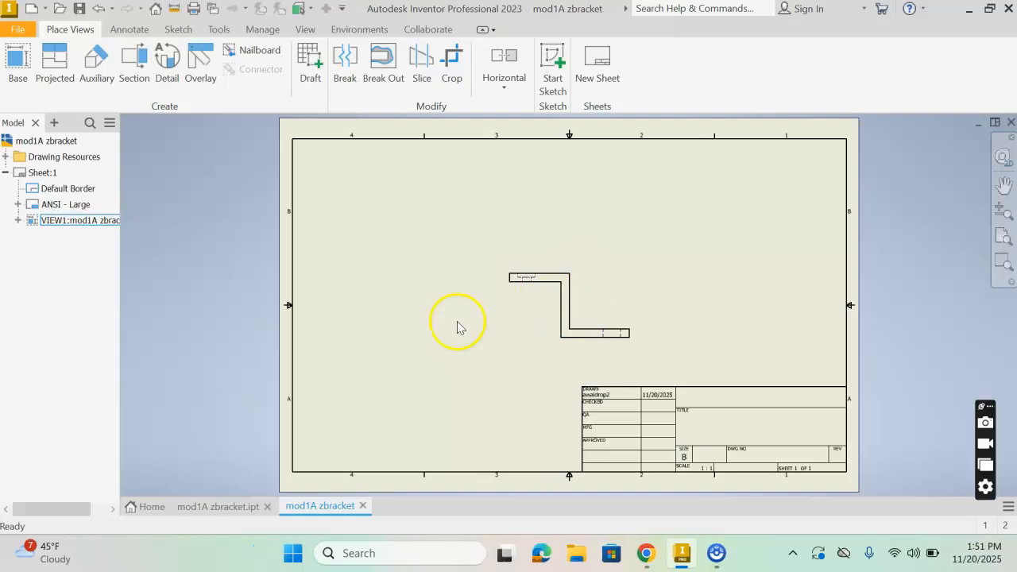
Move the front view from the middle of the sheet to the sheet's left side, slightly lower
{"action": "left_click", "coordinate": [519, 315]}
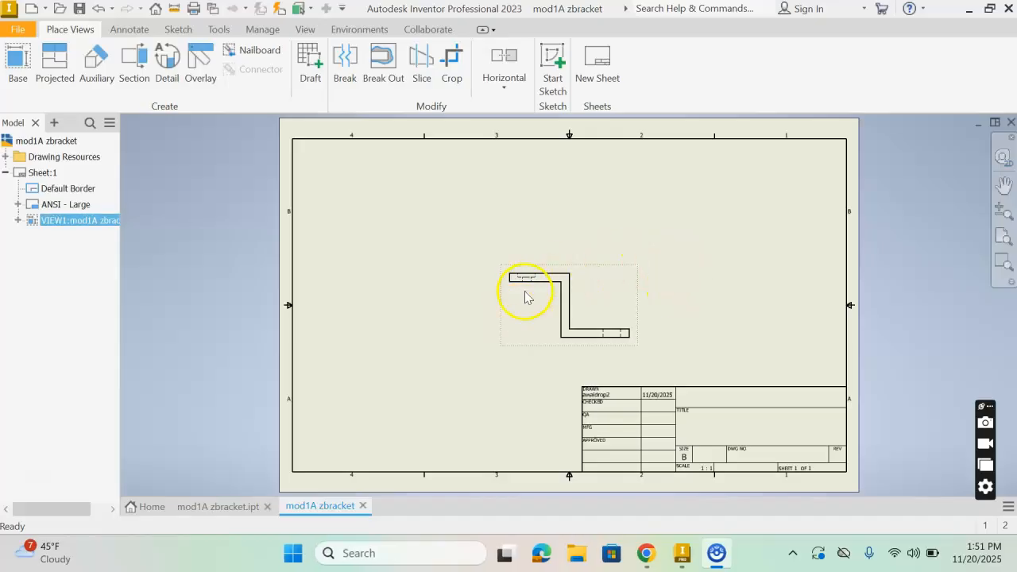
{"action": "left_click", "coordinate": [544, 306]}
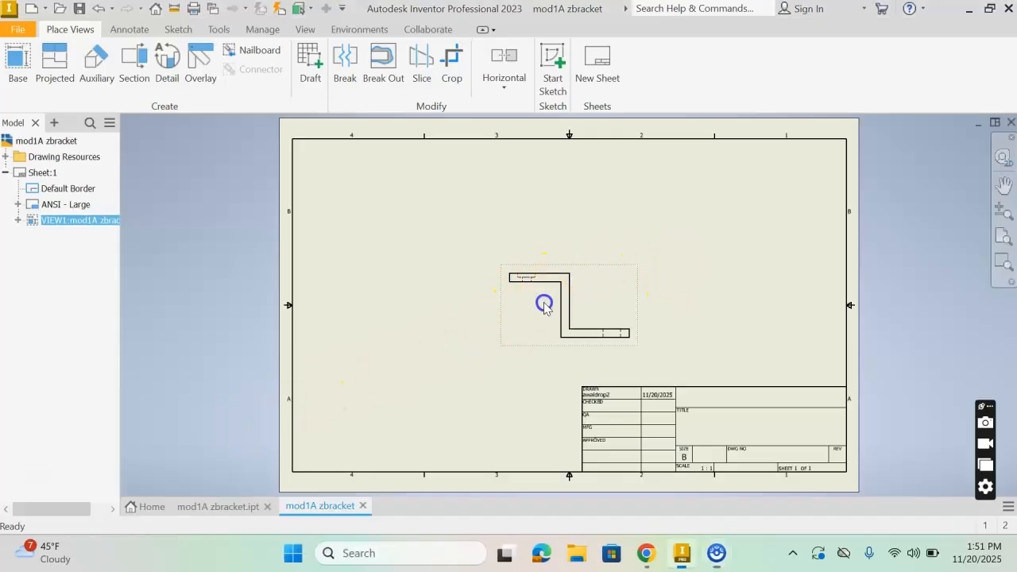
{"action": "left_click", "coordinate": [567, 302]}
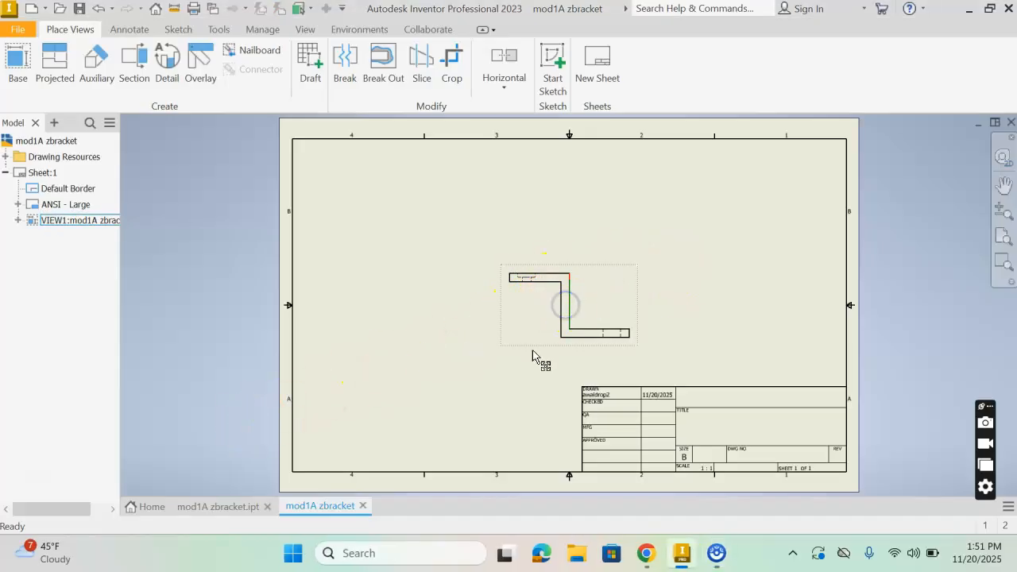
{"action": "left_click", "coordinate": [82, 220]}
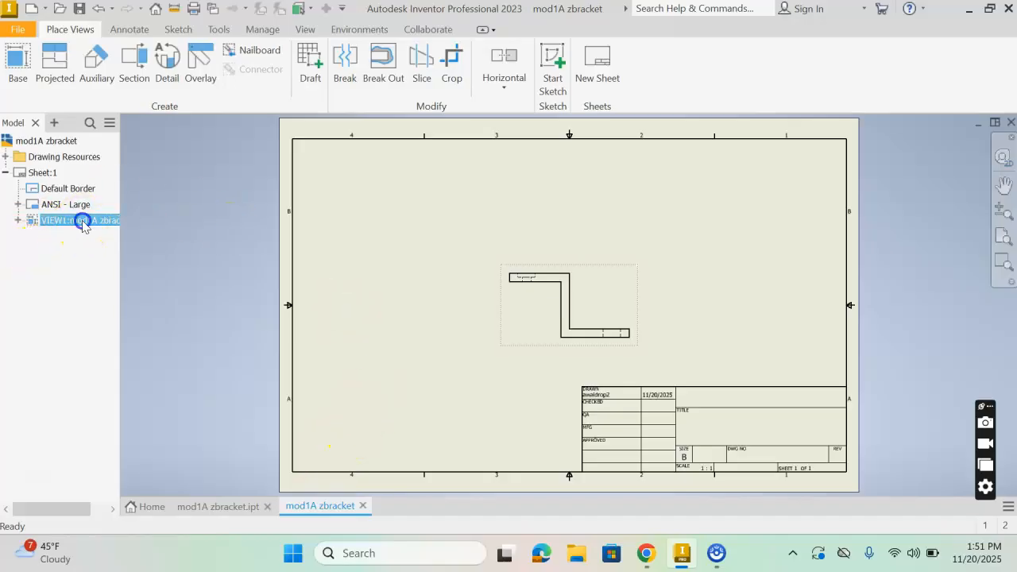
{"action": "left_click", "coordinate": [573, 283]}
{"action": "left_click", "coordinate": [174, 493]}
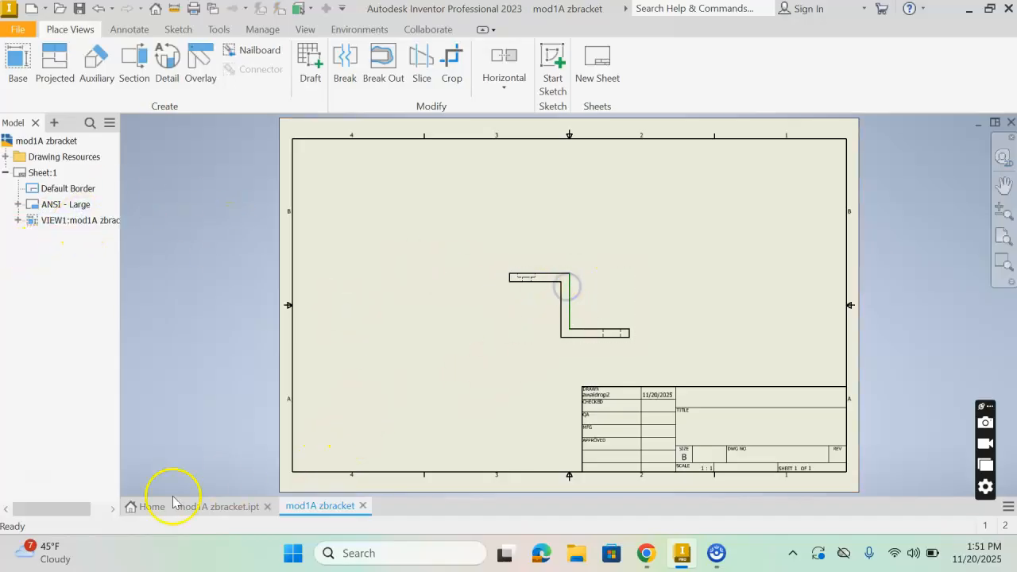
{"action": "left_click_drag", "start_coordinate": [527, 339], "coordinate": [377, 359]}
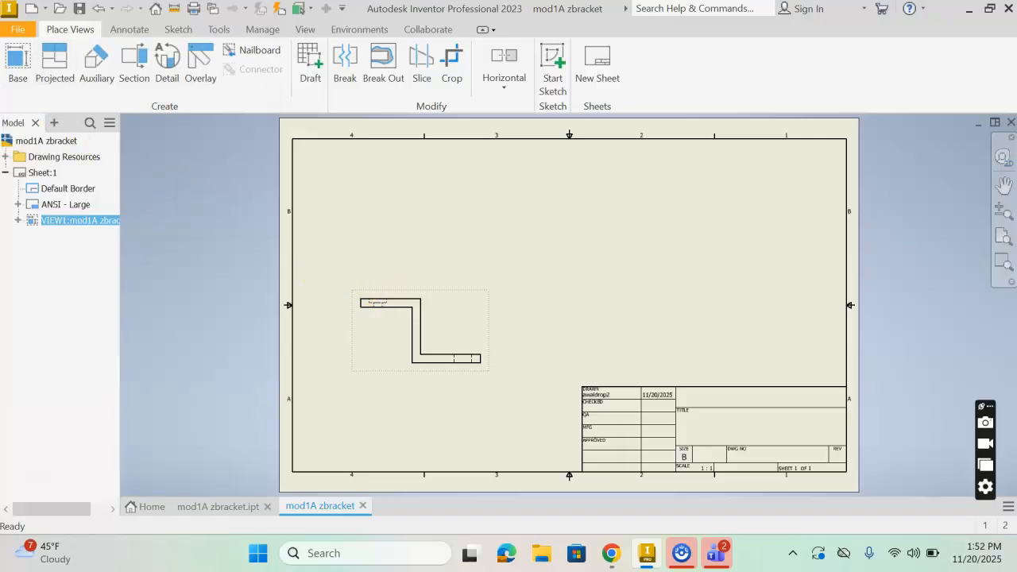
Project a top view of the bracket directly above the front view
{"action": "left_click", "coordinate": [58, 66]}
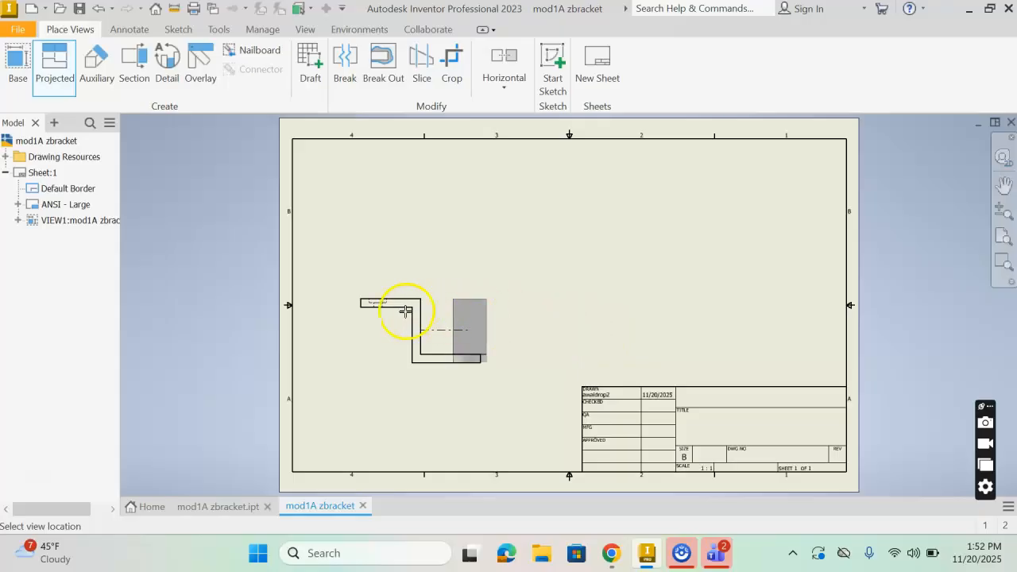
{"action": "left_click", "coordinate": [409, 210]}
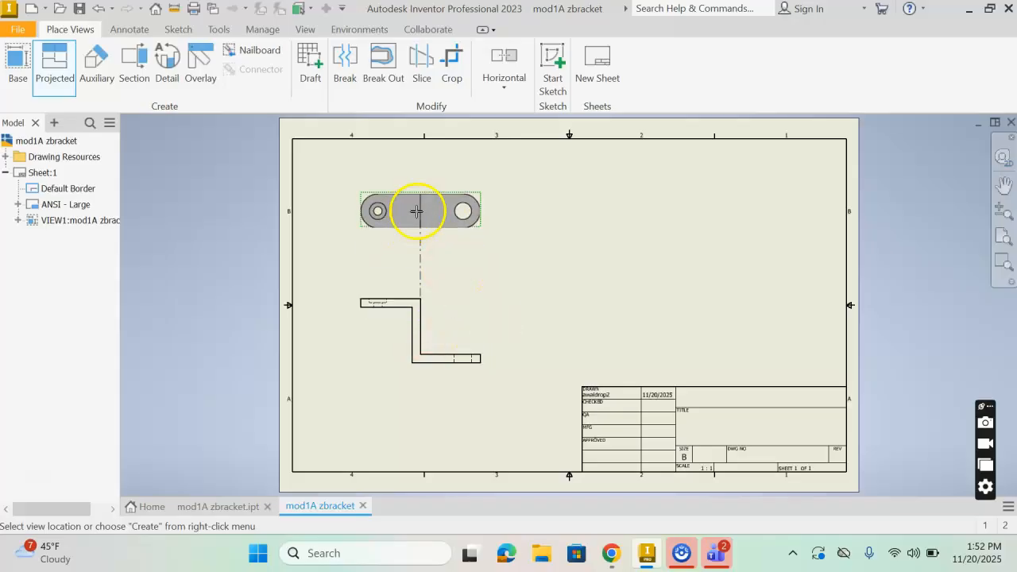
{"action": "right_click", "coordinate": [420, 212]}
{"action": "left_click", "coordinate": [479, 211]}
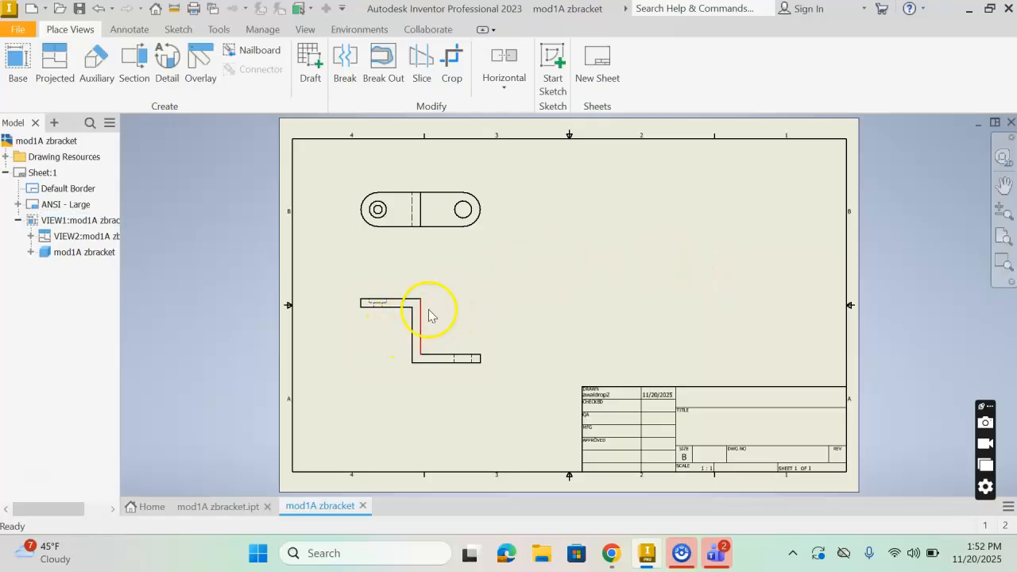
Project a right side view from the front view, placed above the title block's left end
{"action": "left_click", "coordinate": [52, 64]}
{"action": "left_click", "coordinate": [443, 313]}
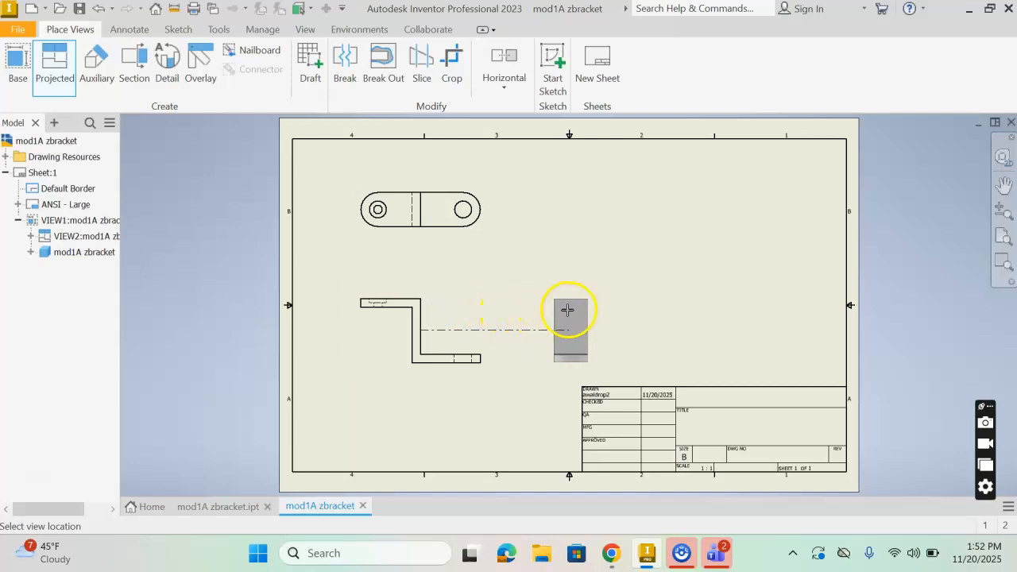
{"action": "left_click", "coordinate": [588, 309]}
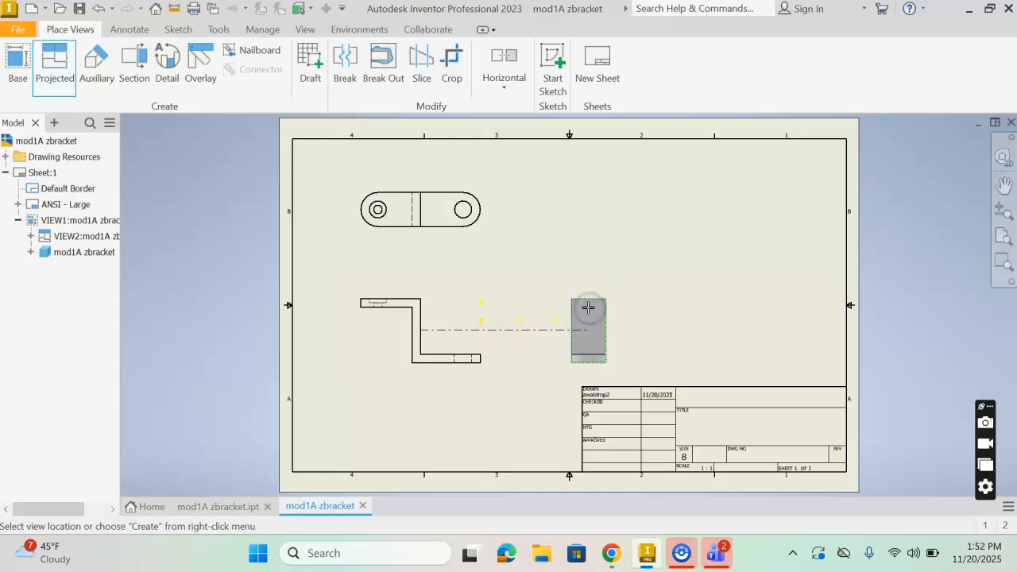
{"action": "right_click", "coordinate": [588, 308]}
{"action": "left_click", "coordinate": [644, 308]}
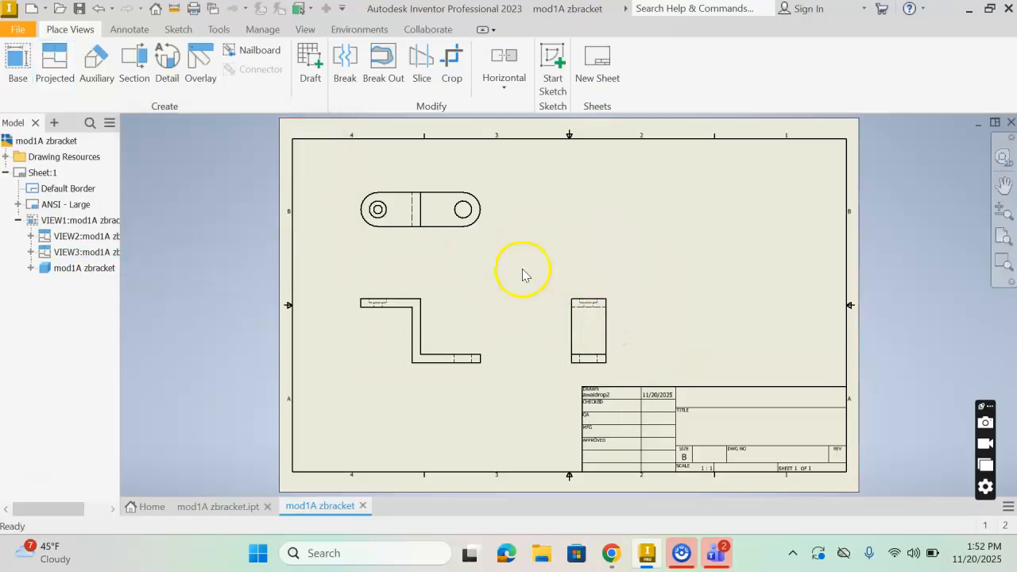
Project an isometric view from the front view into the upper right corner of the sheet
{"action": "left_click", "coordinate": [457, 305]}
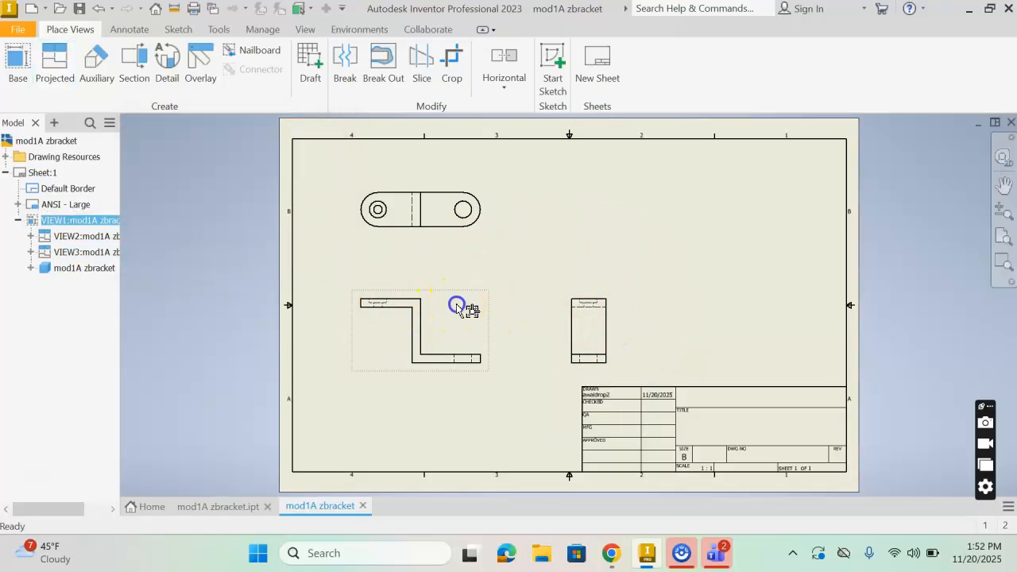
{"action": "left_click", "coordinate": [54, 64]}
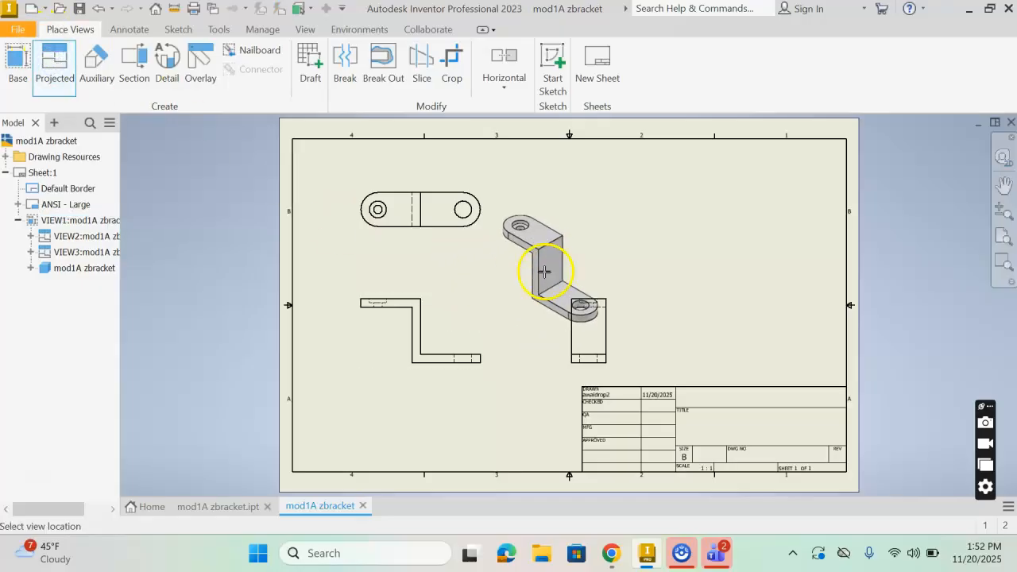
{"action": "left_click", "coordinate": [761, 217]}
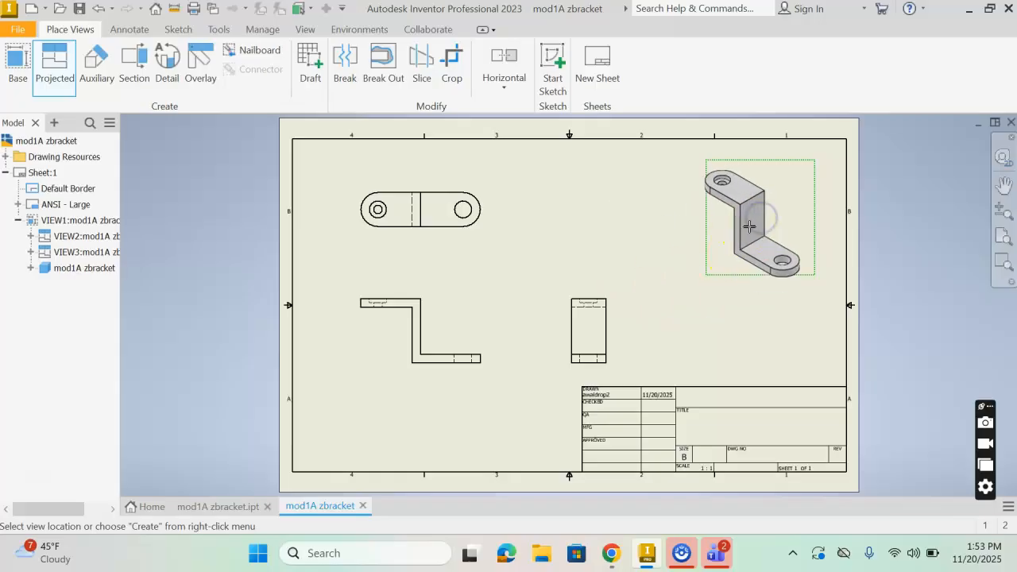
{"action": "right_click", "coordinate": [746, 220]}
{"action": "left_click", "coordinate": [805, 219]}
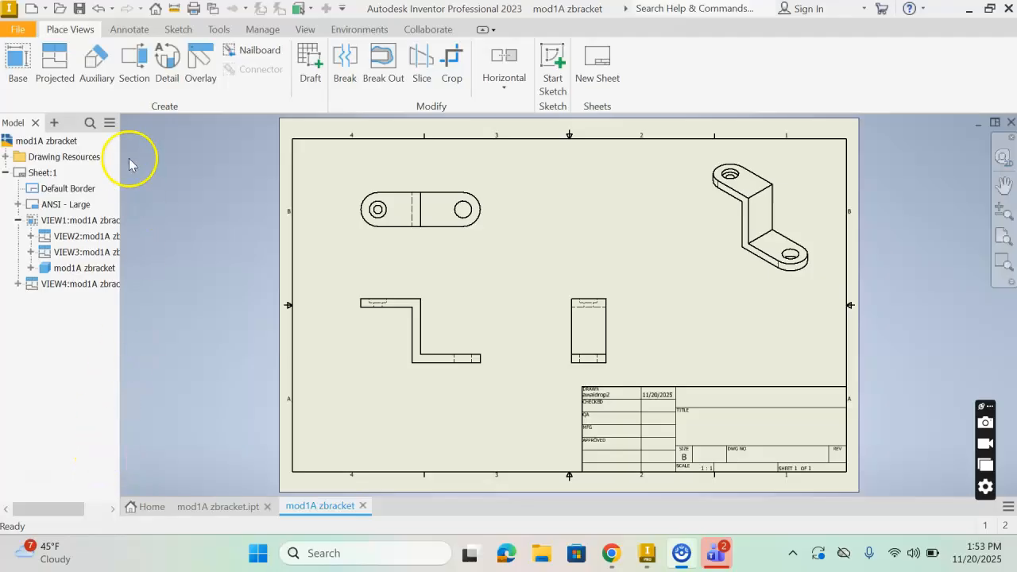
Draw a vertical section line through the middle of the right side view, extending past its top and bottom edges
{"action": "left_click", "coordinate": [141, 67]}
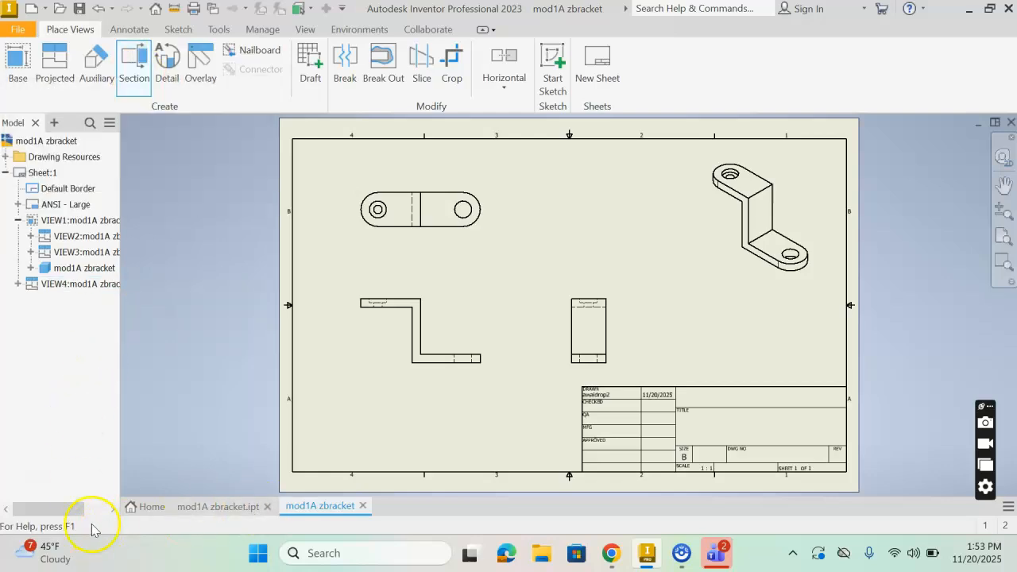
{"action": "left_click", "coordinate": [587, 325]}
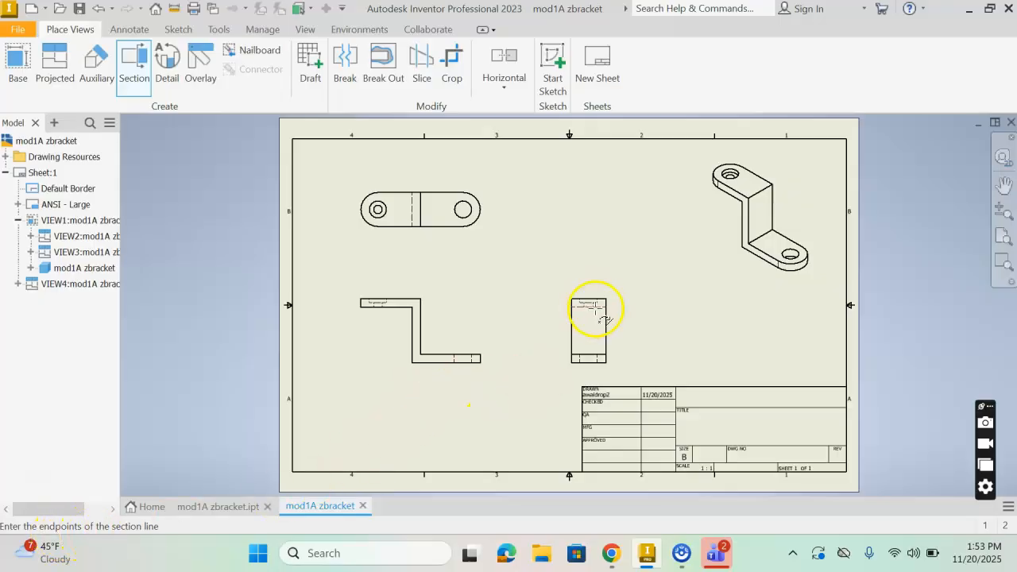
{"action": "scroll", "coordinate": [602, 318], "scroll_direction": "up", "scroll_amount": 5}
{"action": "middle_click_drag", "start_coordinate": [666, 320], "coordinate": [679, 233]}
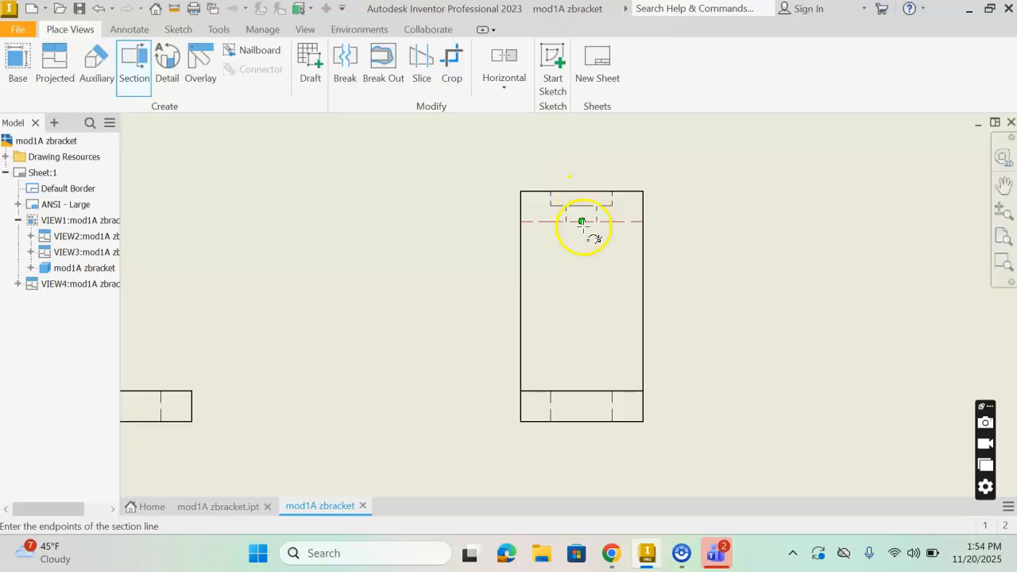
{"action": "left_click", "coordinate": [582, 160]}
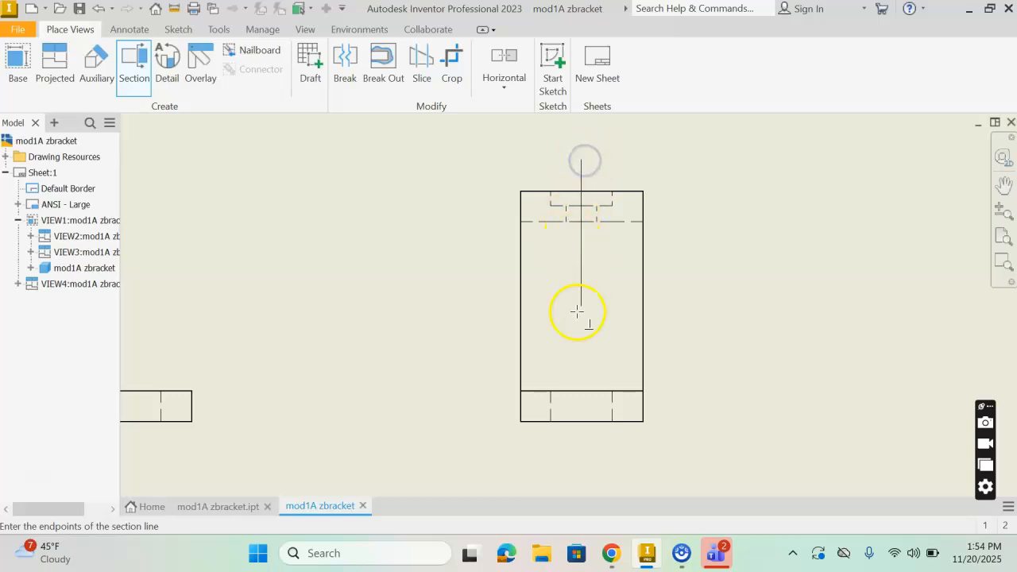
{"action": "left_click", "coordinate": [582, 467]}
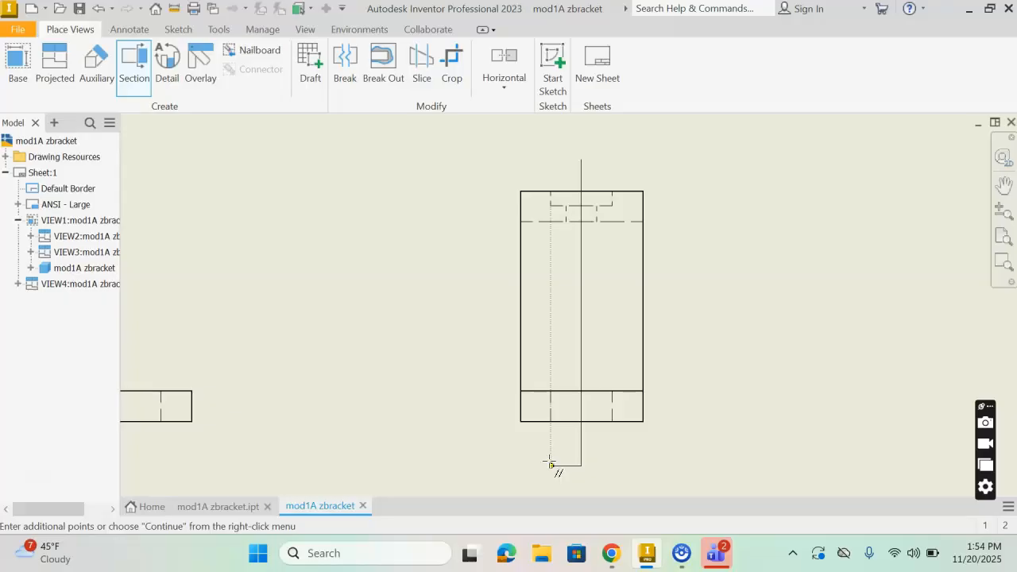
{"action": "right_click", "coordinate": [549, 461]}
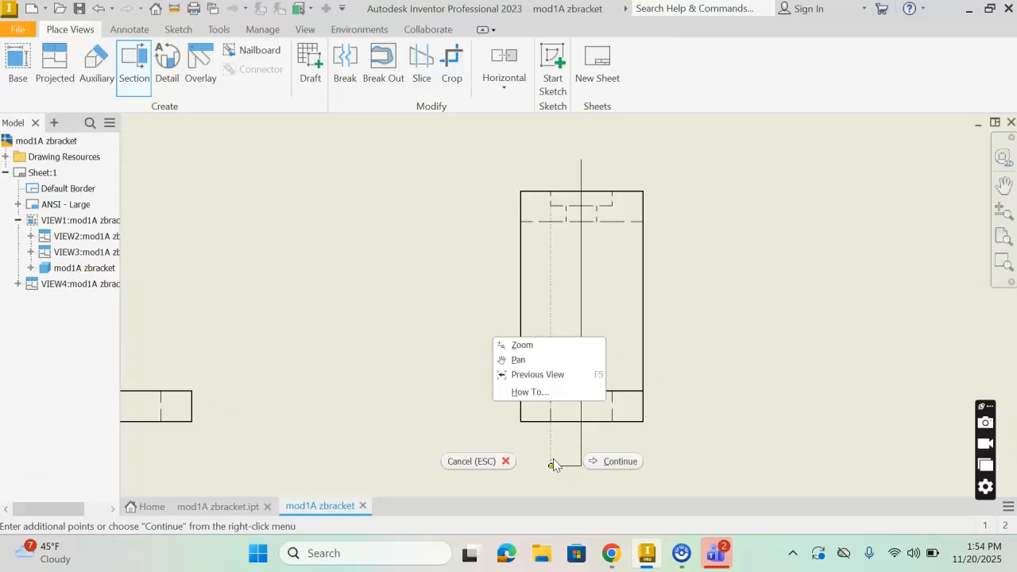
Place a full-depth projected section view A at 1:1 scale to the right of the side view
{"action": "left_click", "coordinate": [604, 461]}
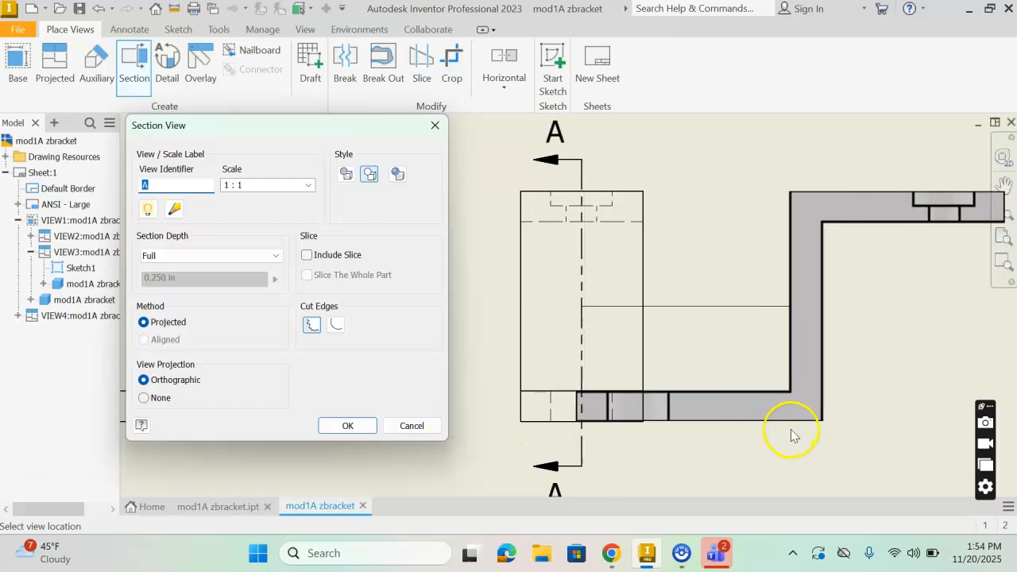
{"action": "scroll", "coordinate": [792, 435], "scroll_direction": "up", "scroll_amount": 2}
{"action": "scroll", "coordinate": [793, 434], "scroll_direction": "down", "scroll_amount": 3}
{"action": "mouse_move", "coordinate": [809, 424]}
{"action": "middle_mouse_down"}
{"action": "mouse_move", "coordinate": [676, 371]}
{"action": "mouse_move", "coordinate": [717, 374]}
{"action": "middle_mouse_up"}
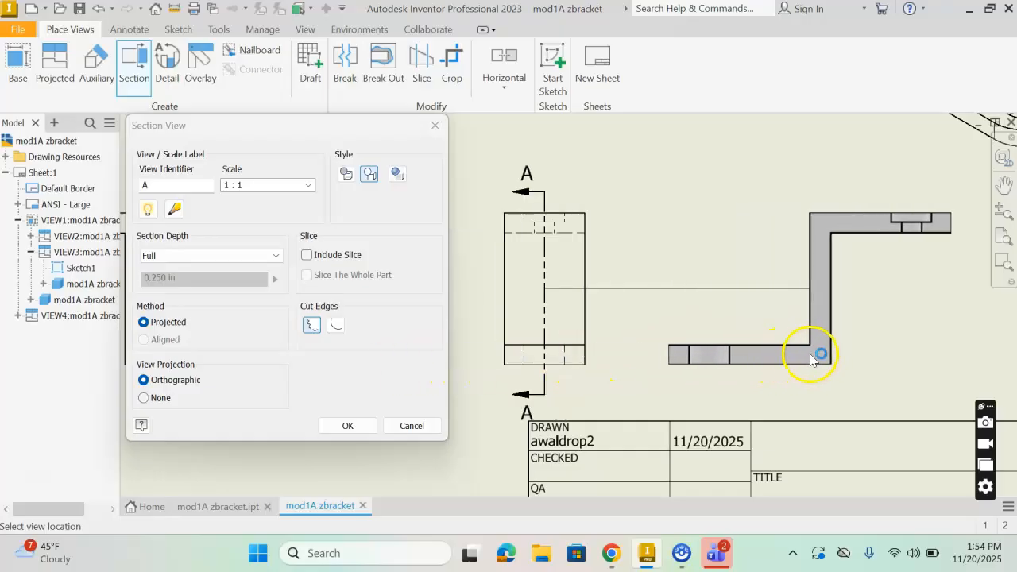
{"action": "left_click", "coordinate": [826, 349]}
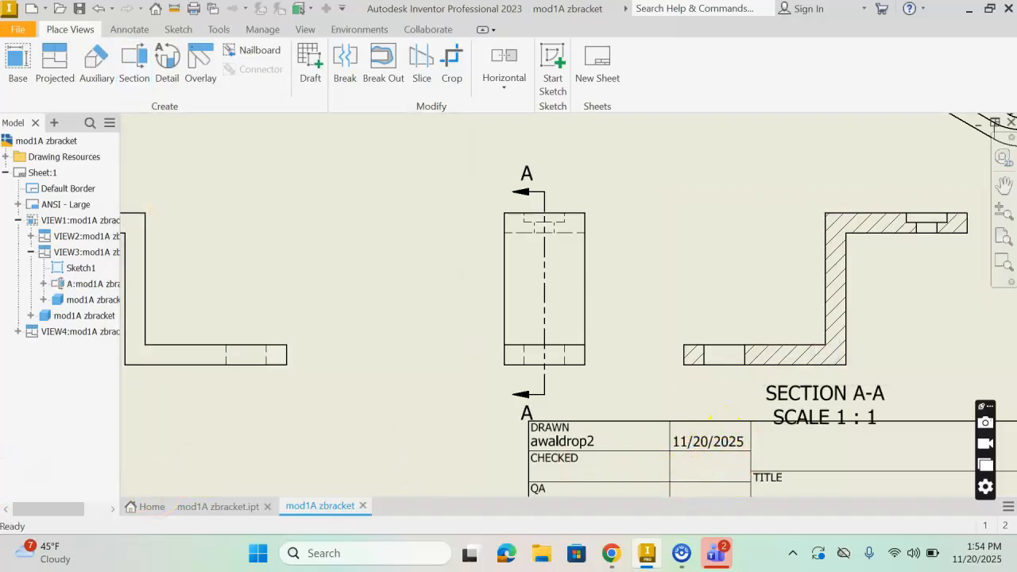
Move the section view's label to the right and slightly up, clear of the title block
{"action": "scroll", "coordinate": [721, 348], "scroll_direction": "down", "scroll_amount": 6}
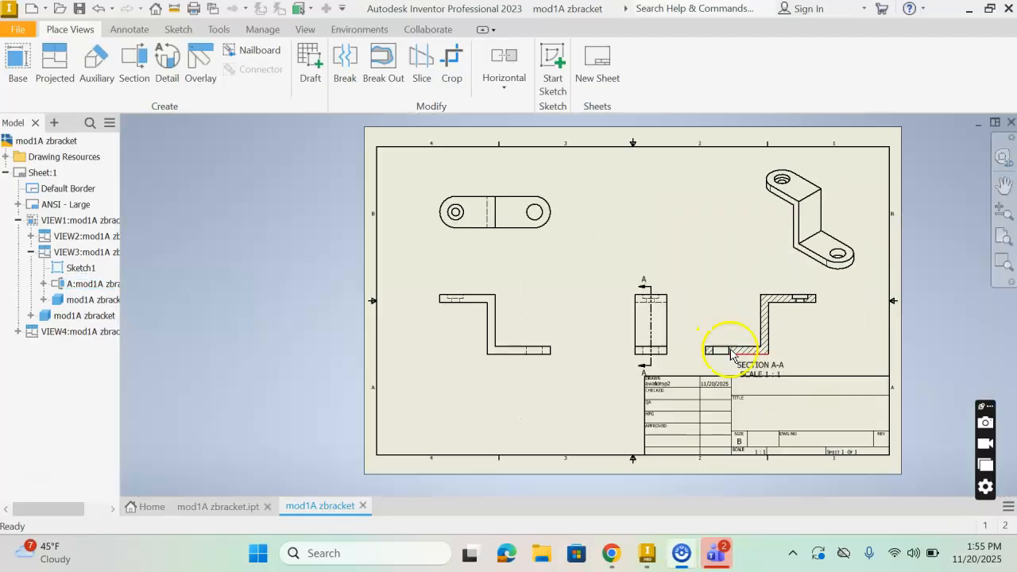
{"action": "middle_click_drag", "start_coordinate": [800, 359], "coordinate": [722, 351]}
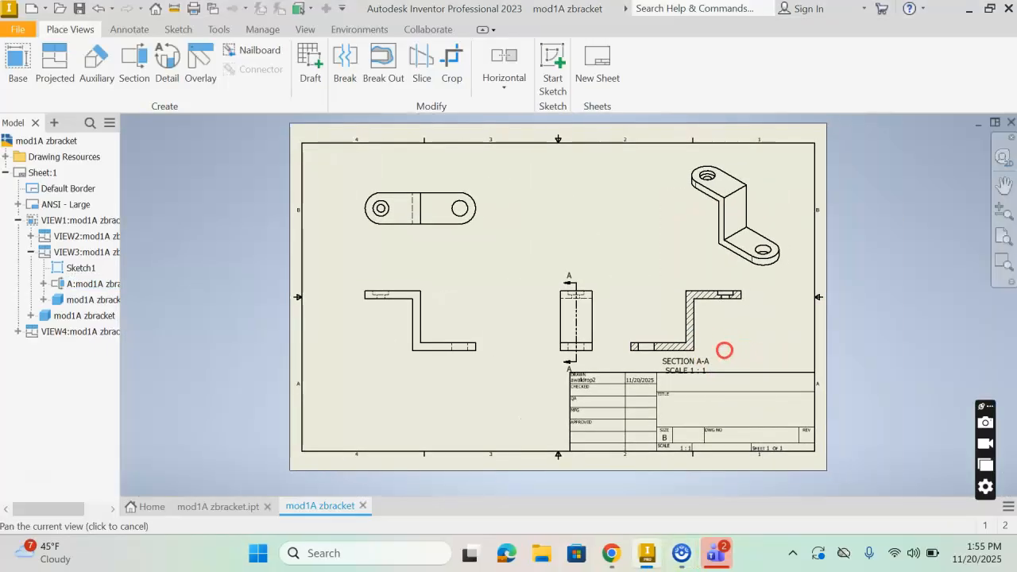
{"action": "scroll", "coordinate": [707, 339], "scroll_direction": "up", "scroll_amount": 3}
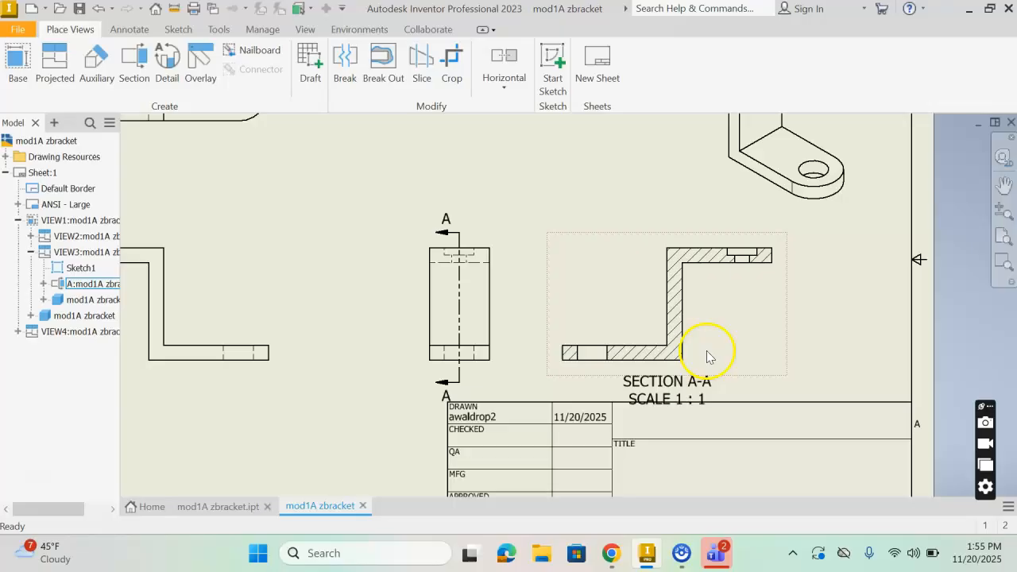
{"action": "left_click", "coordinate": [667, 387]}
{"action": "left_click_drag", "start_coordinate": [668, 386], "coordinate": [752, 368]}
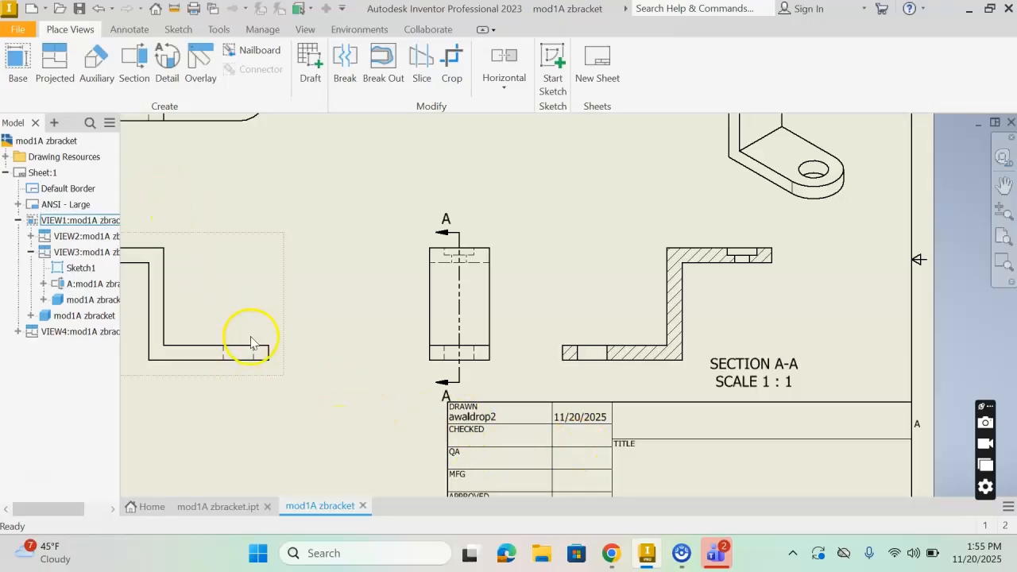
Add center marks to the counterbored hole and the plain hole in the top view
{"action": "mouse_move", "coordinate": [315, 324]}
{"action": "middle_mouse_down"}
{"action": "mouse_move", "coordinate": [414, 316]}
{"action": "mouse_move", "coordinate": [461, 336]}
{"action": "middle_mouse_up"}
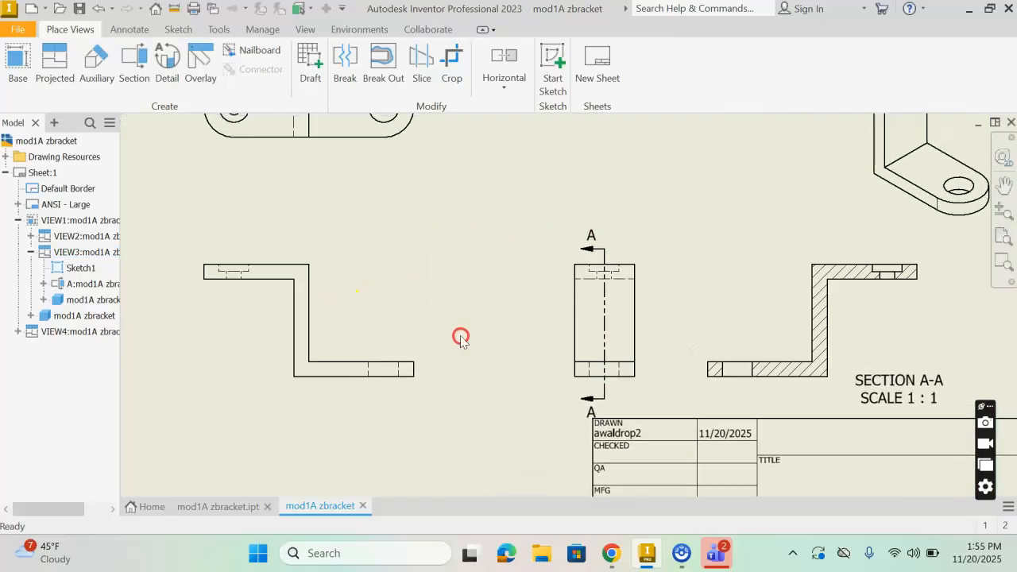
{"action": "left_click", "coordinate": [128, 32]}
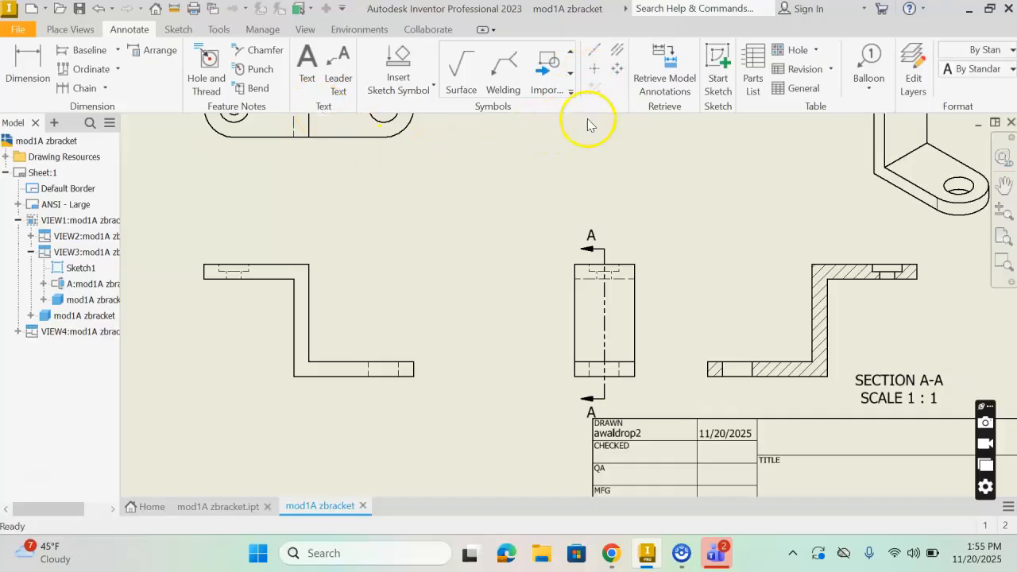
{"action": "middle_click_drag", "start_coordinate": [241, 159], "coordinate": [291, 261]}
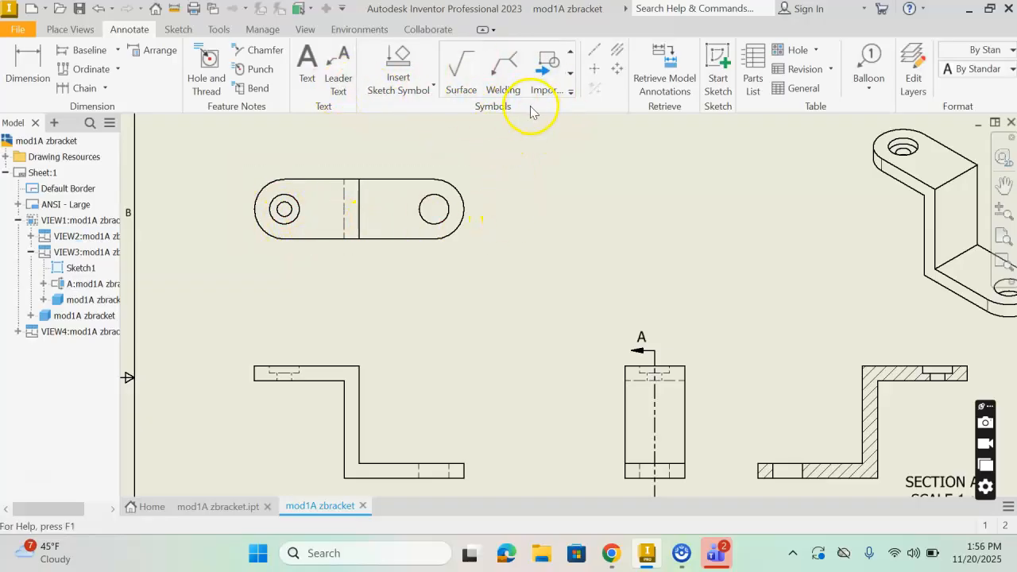
{"action": "left_click", "coordinate": [595, 72]}
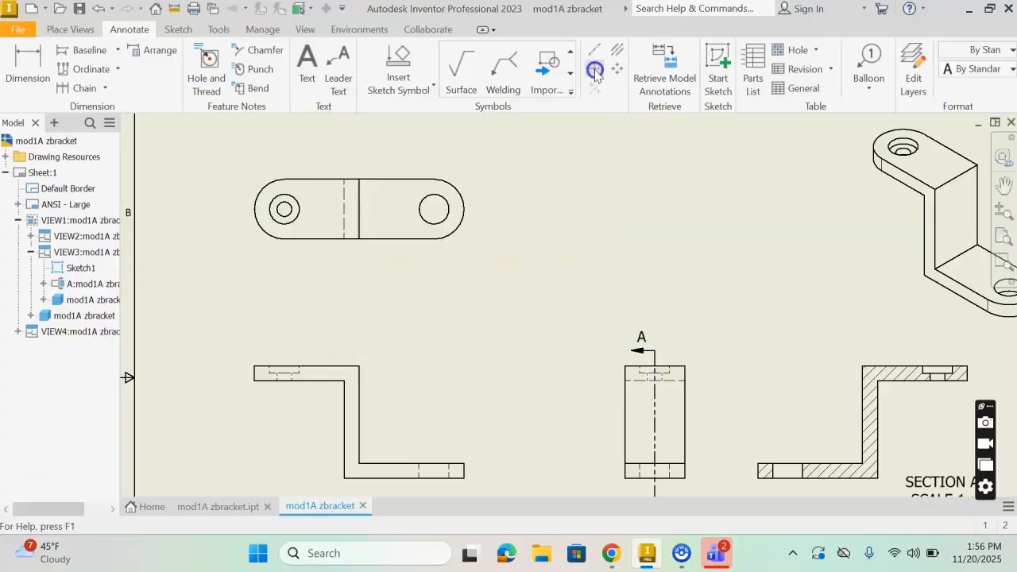
{"action": "left_click", "coordinate": [294, 194]}
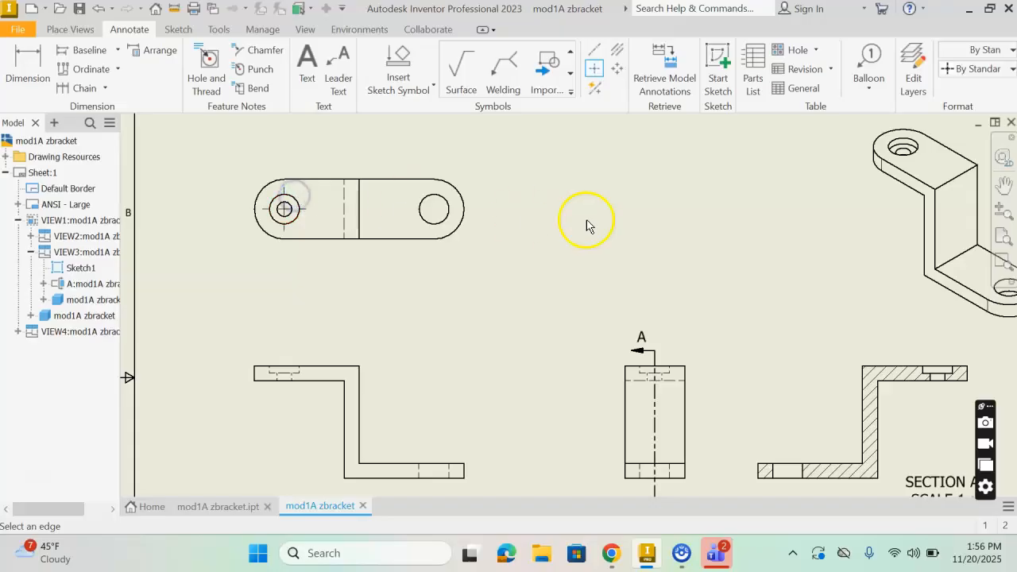
{"action": "left_click", "coordinate": [443, 206]}
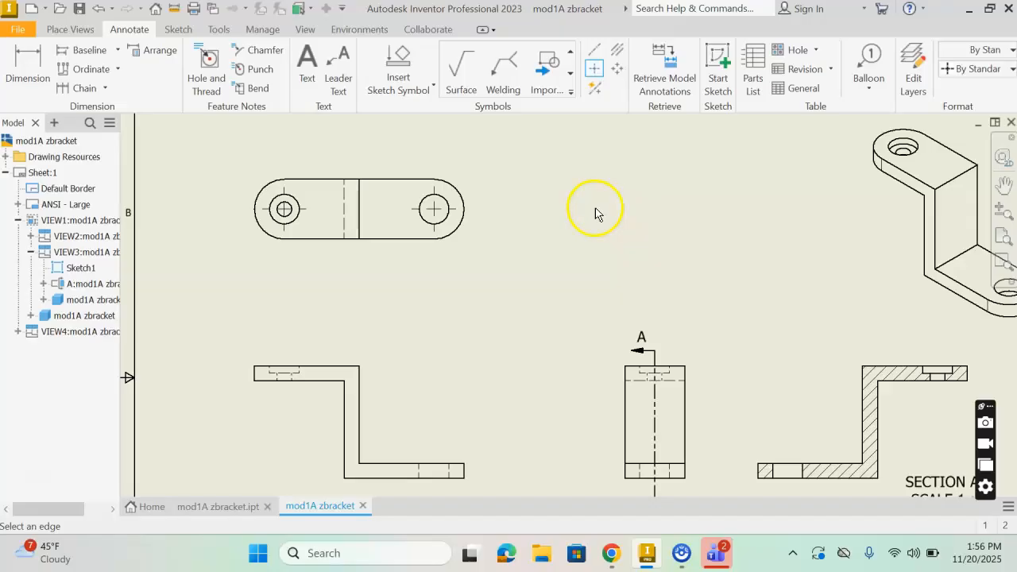
Try to add a vertical centerline through the counterbored hole in the front view's upper flange
{"action": "middle_click_drag", "start_coordinate": [443, 352], "coordinate": [442, 259]}
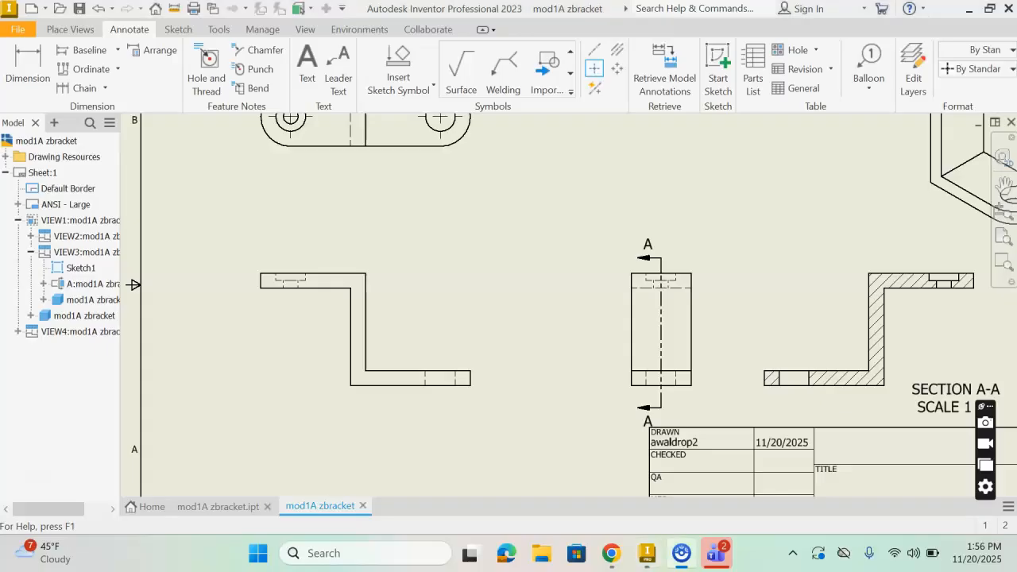
{"action": "left_click", "coordinate": [598, 62]}
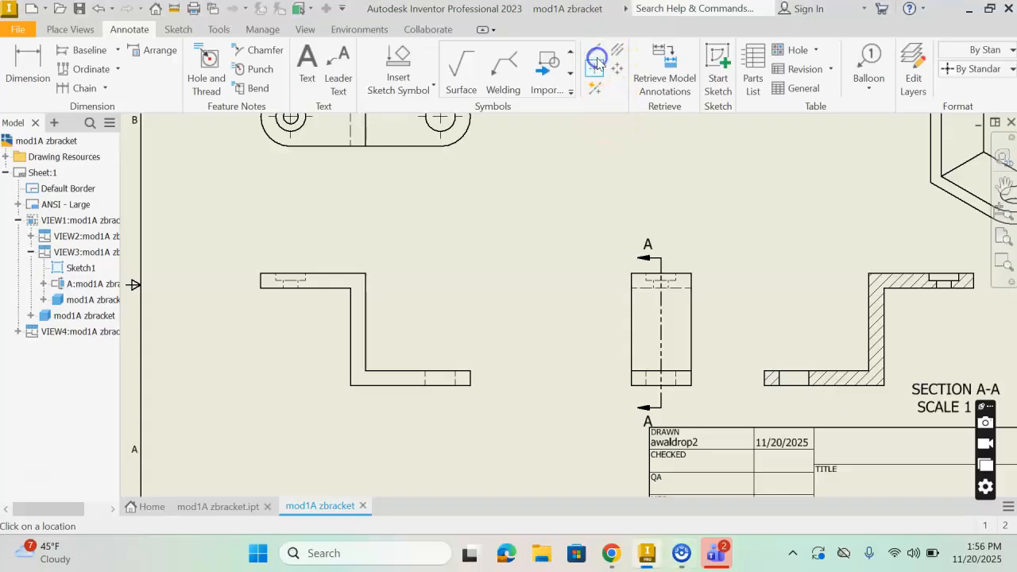
{"action": "left_click", "coordinate": [275, 288]}
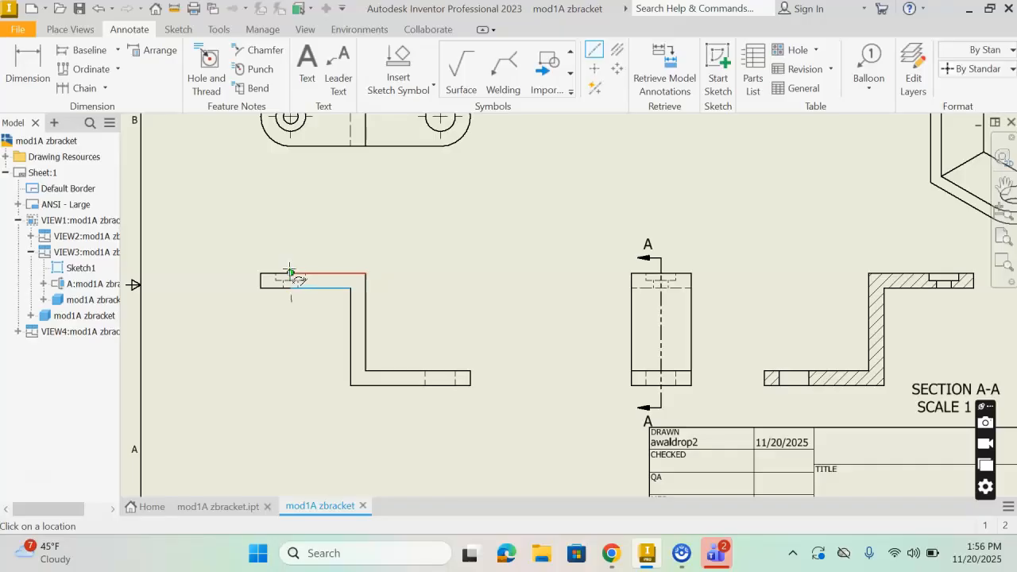
{"action": "left_click", "coordinate": [292, 256]}
{"action": "scroll", "coordinate": [294, 279], "scroll_direction": "down", "scroll_amount": 5}
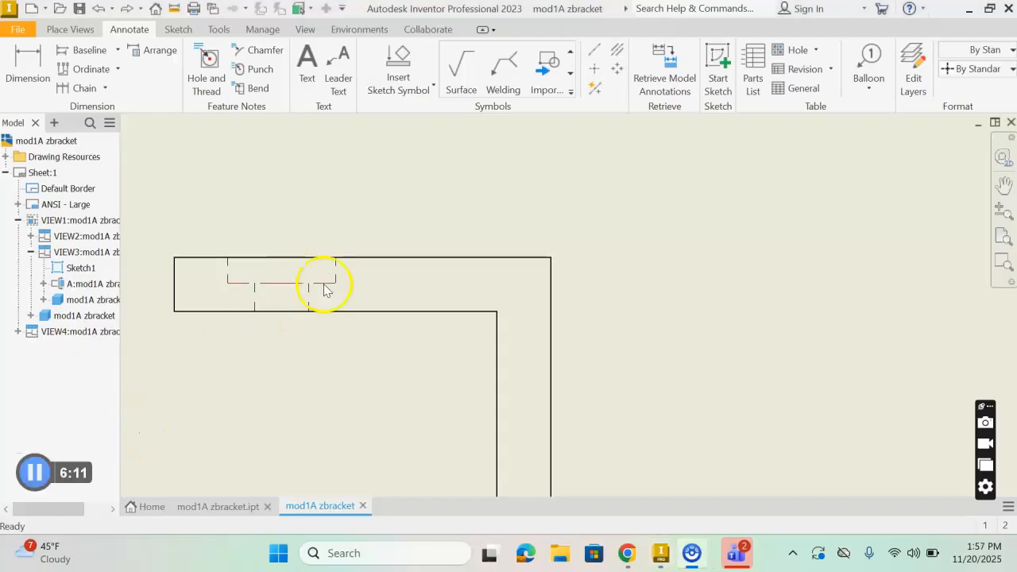
{"action": "left_click", "coordinate": [592, 56]}
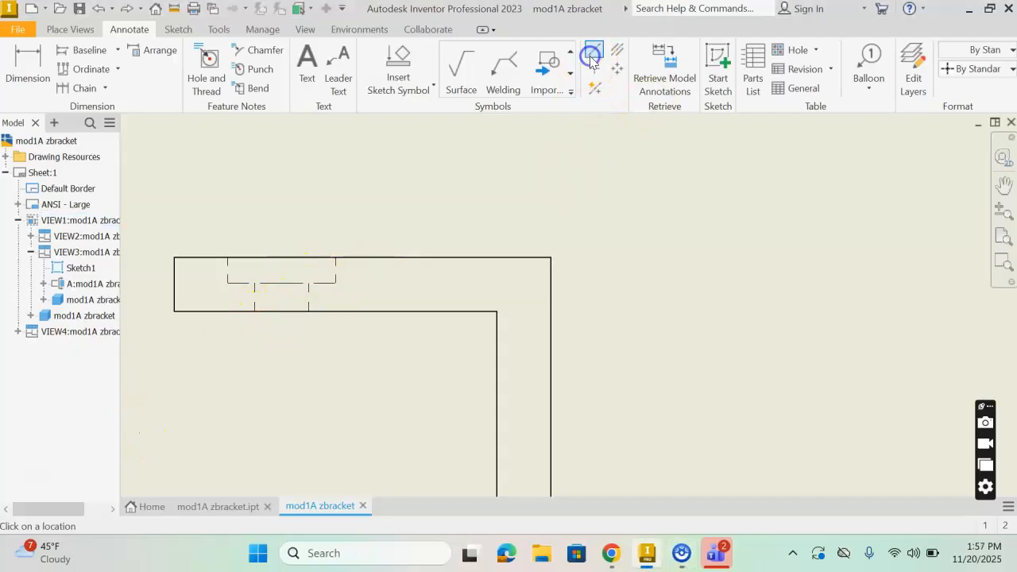
{"action": "left_click", "coordinate": [282, 311]}
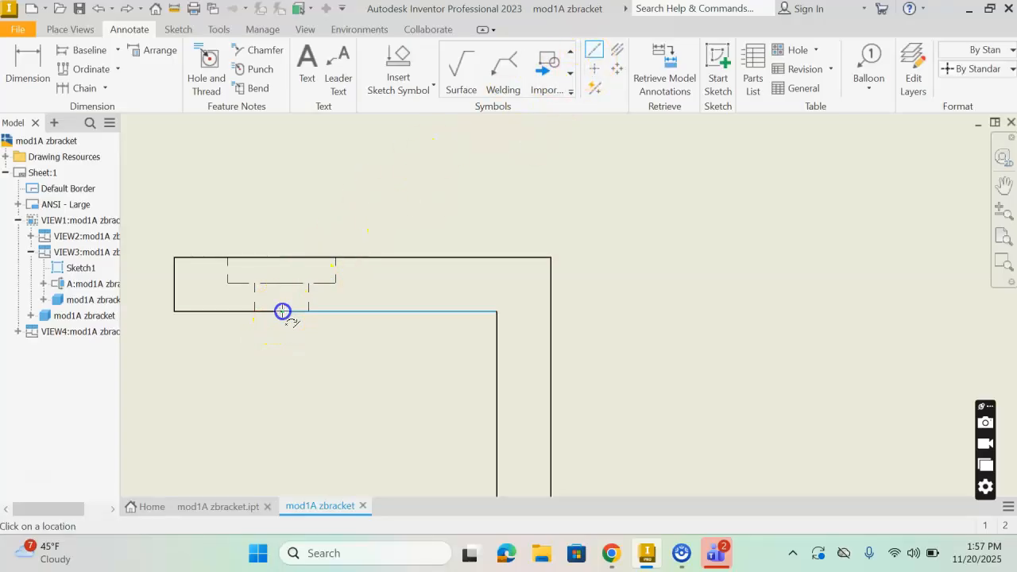
{"action": "left_click", "coordinate": [282, 257]}
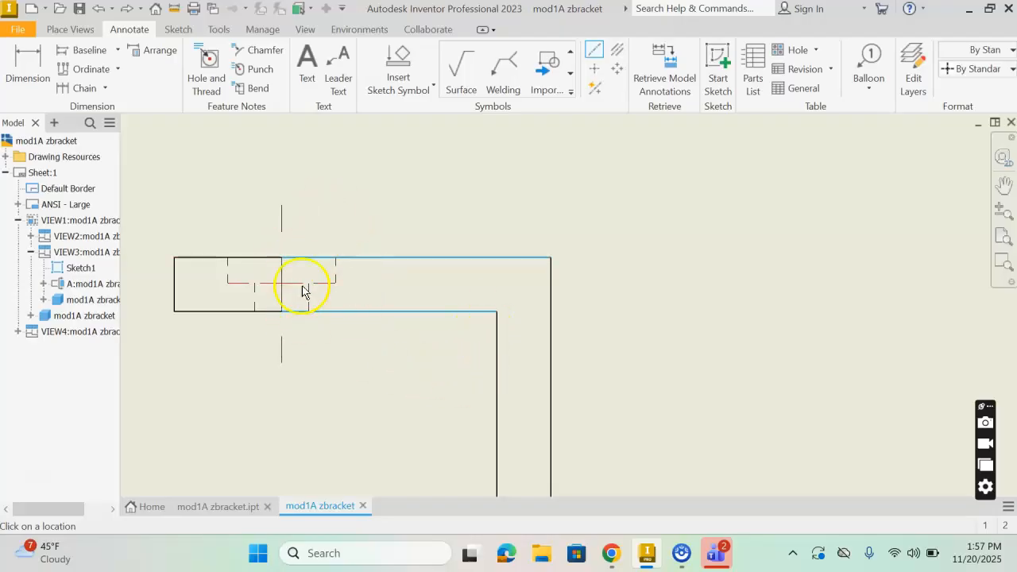
Add a vertical centerline through the plain hole in the front view's lower flange
{"action": "scroll", "coordinate": [596, 324], "scroll_direction": "up", "scroll_amount": 2}
{"action": "scroll", "coordinate": [596, 324], "scroll_direction": "down", "scroll_amount": 5}
{"action": "scroll", "coordinate": [595, 325], "scroll_direction": "up", "scroll_amount": 2}
{"action": "middle_click_drag", "start_coordinate": [652, 312], "coordinate": [565, 168]}
{"action": "scroll", "coordinate": [574, 261], "scroll_direction": "up", "scroll_amount": 2}
{"action": "mouse_move", "coordinate": [698, 420]}
{"action": "middle_mouse_down"}
{"action": "mouse_move", "coordinate": [670, 363]}
{"action": "mouse_move", "coordinate": [515, 220]}
{"action": "middle_mouse_up"}
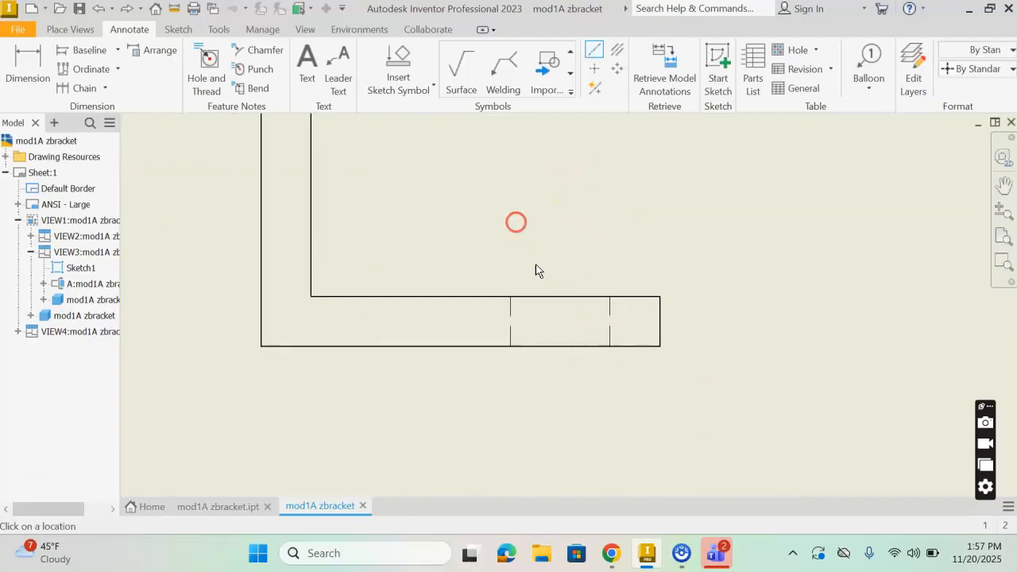
{"action": "left_click", "coordinate": [563, 346]}
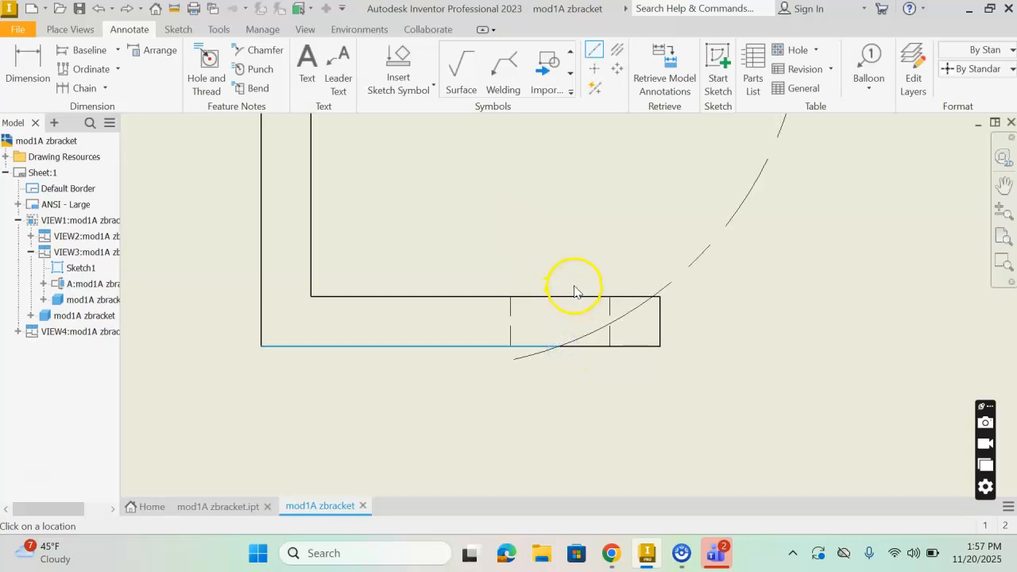
{"action": "key", "text": "Escape"}
{"action": "left_click", "coordinate": [592, 55]}
{"action": "left_click", "coordinate": [561, 346]}
{"action": "left_click", "coordinate": [561, 295]}
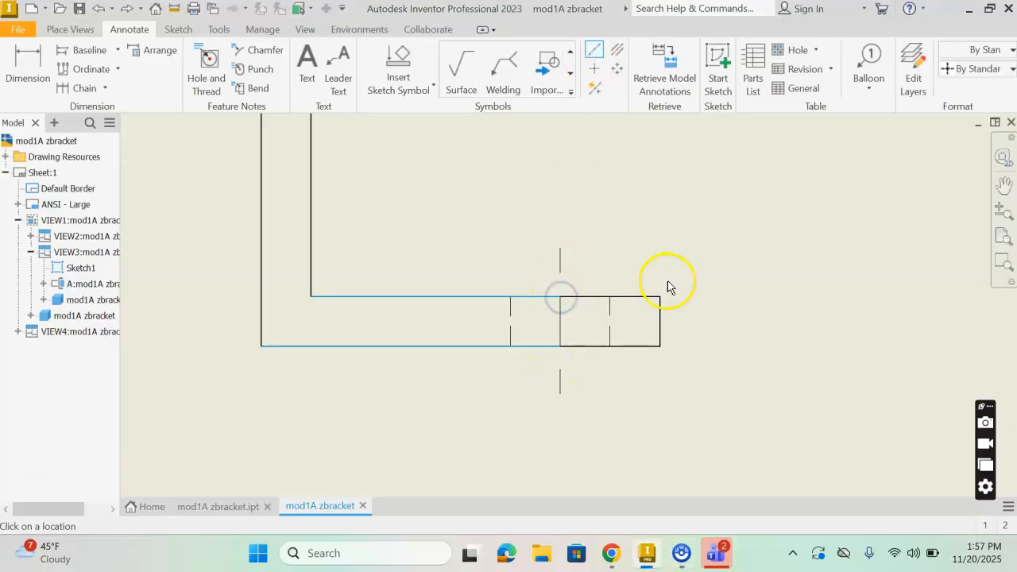
{"action": "scroll", "coordinate": [644, 316], "scroll_direction": "down", "scroll_amount": 2}
{"action": "scroll", "coordinate": [644, 317], "scroll_direction": "down", "scroll_amount": 3}
{"action": "middle_click_drag", "start_coordinate": [763, 273], "coordinate": [667, 284]}
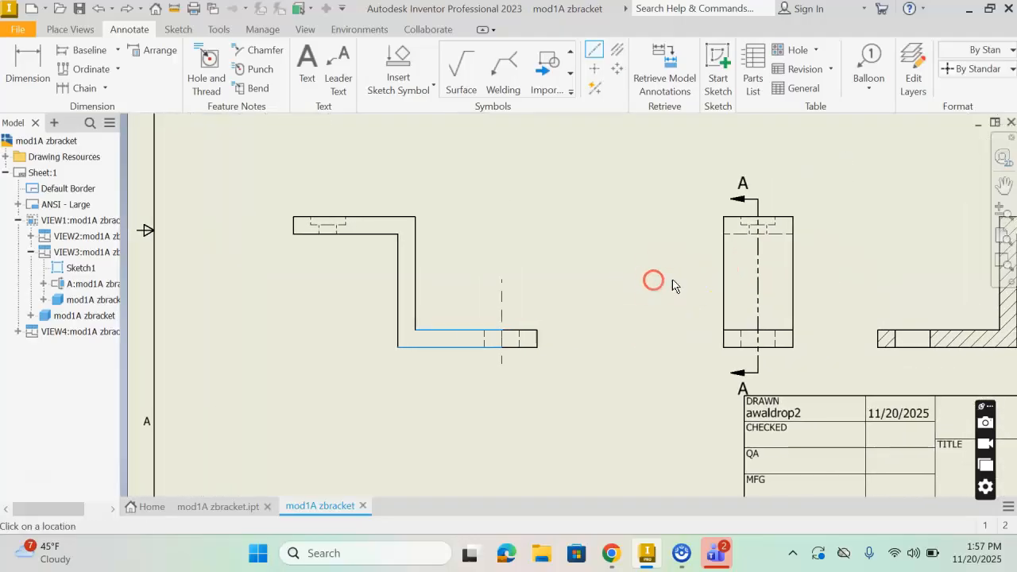
{"action": "left_click", "coordinate": [560, 332]}
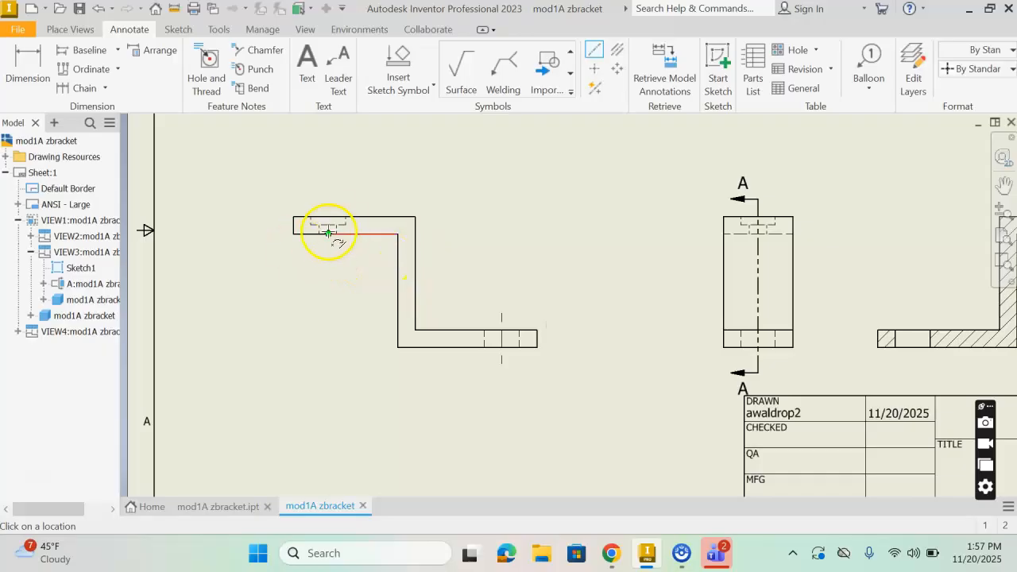
Add a vertical centerline through the counterbored hole in the front view's upper flange
{"action": "scroll", "coordinate": [328, 235], "scroll_direction": "down", "scroll_amount": 2}
{"action": "scroll", "coordinate": [329, 238], "scroll_direction": "up", "scroll_amount": 7}
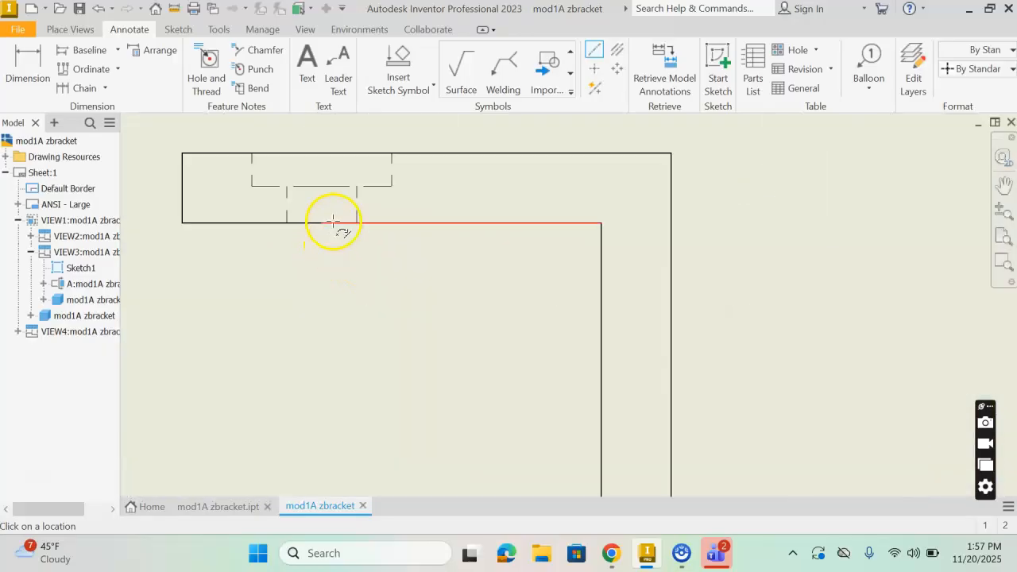
{"action": "left_click", "coordinate": [594, 50]}
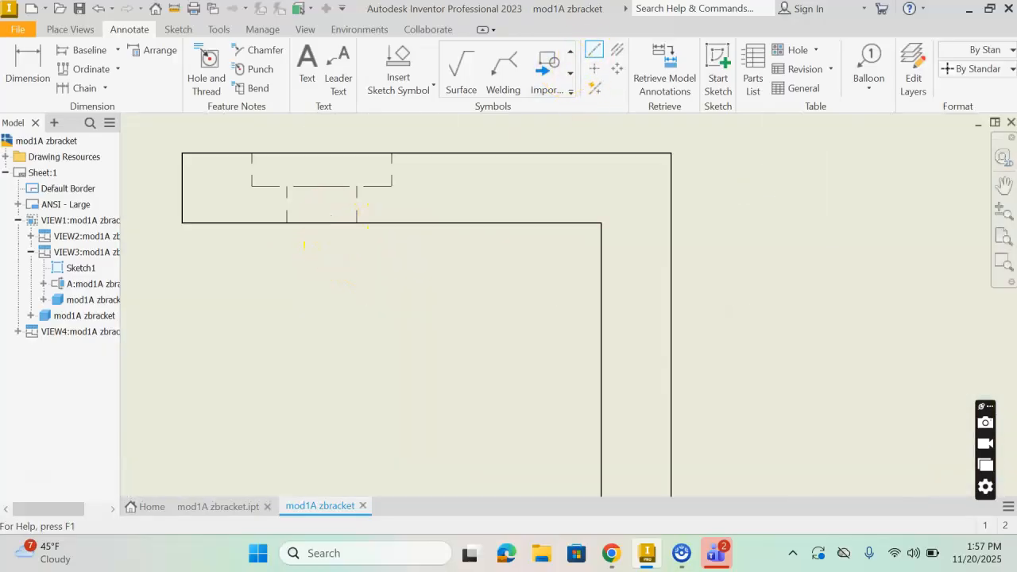
{"action": "left_click", "coordinate": [320, 222]}
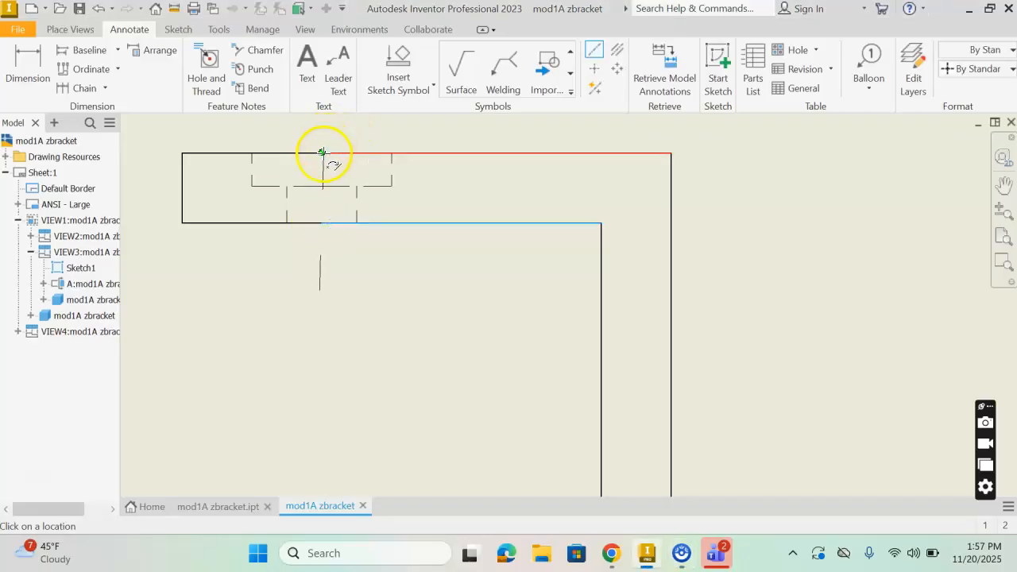
{"action": "left_click", "coordinate": [322, 152]}
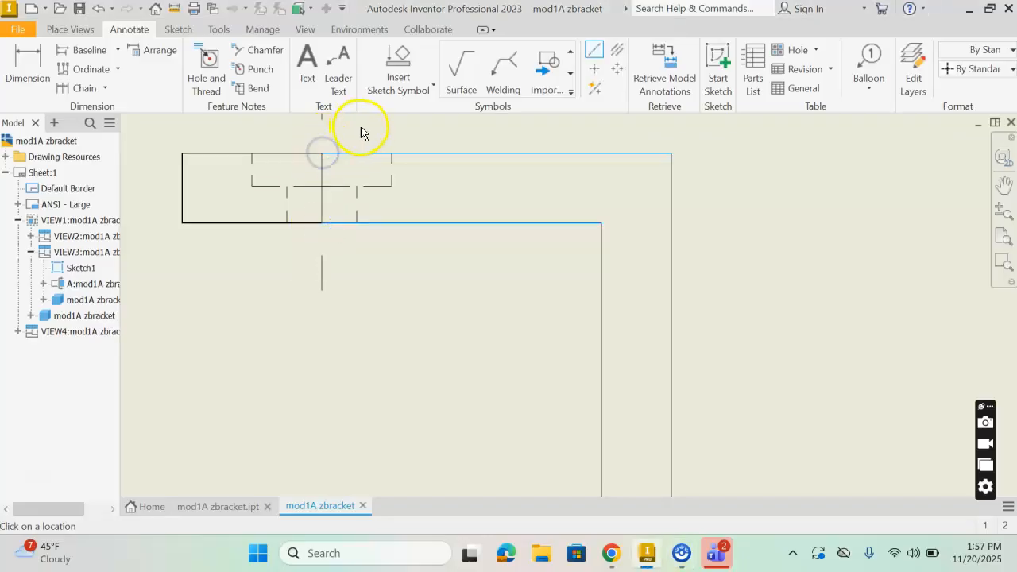
Add a vertical centerline through the plain hole in the section view's lower flange
{"action": "scroll", "coordinate": [584, 201], "scroll_direction": "up", "scroll_amount": 3}
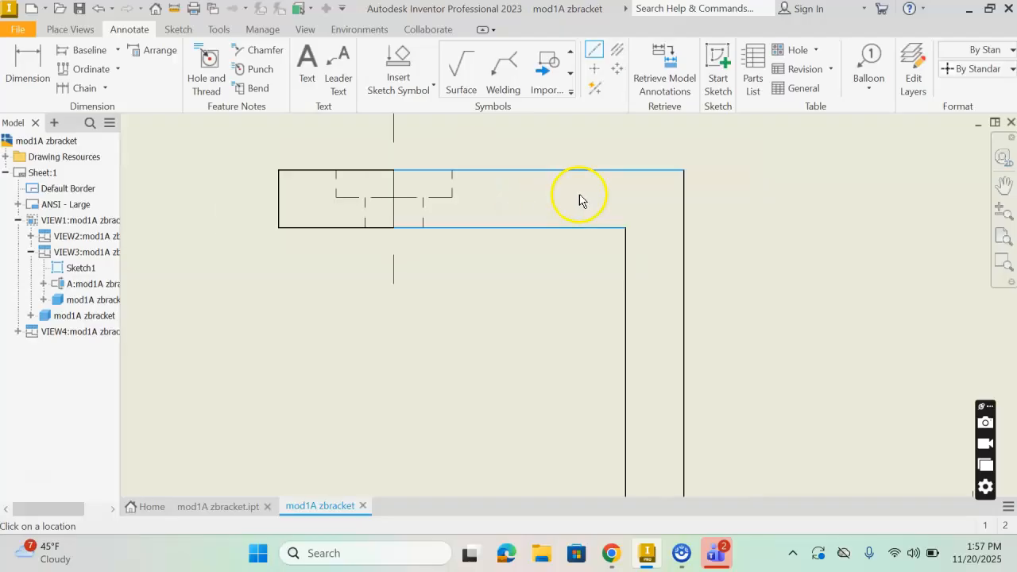
{"action": "mouse_move", "coordinate": [859, 295]}
{"action": "middle_mouse_down"}
{"action": "mouse_move", "coordinate": [861, 281]}
{"action": "mouse_move", "coordinate": [592, 264]}
{"action": "middle_mouse_up"}
{"action": "middle_click_drag", "start_coordinate": [795, 227], "coordinate": [485, 212]}
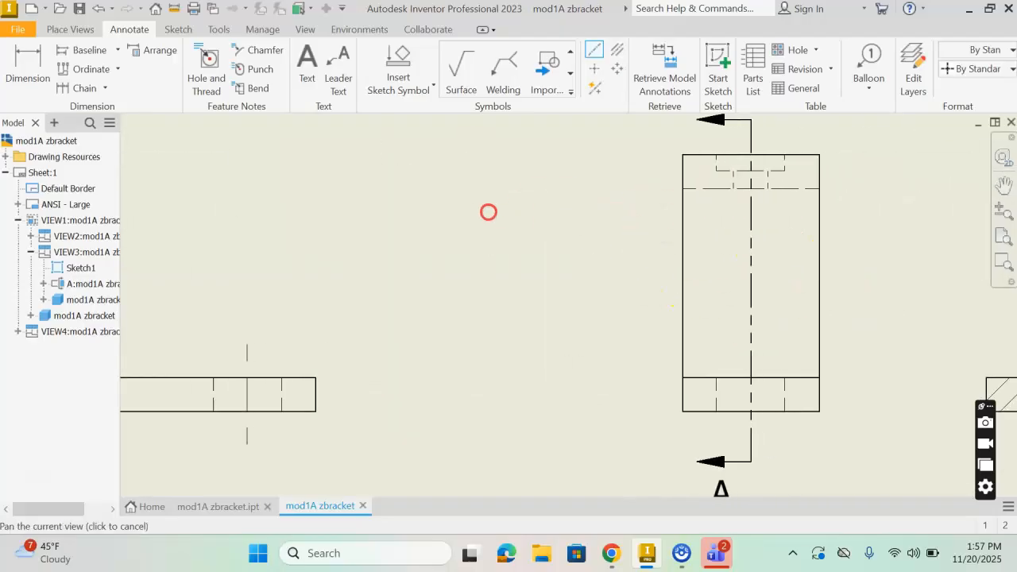
{"action": "middle_click_drag", "start_coordinate": [809, 304], "coordinate": [517, 268]}
{"action": "middle_click_drag", "start_coordinate": [774, 295], "coordinate": [535, 334]}
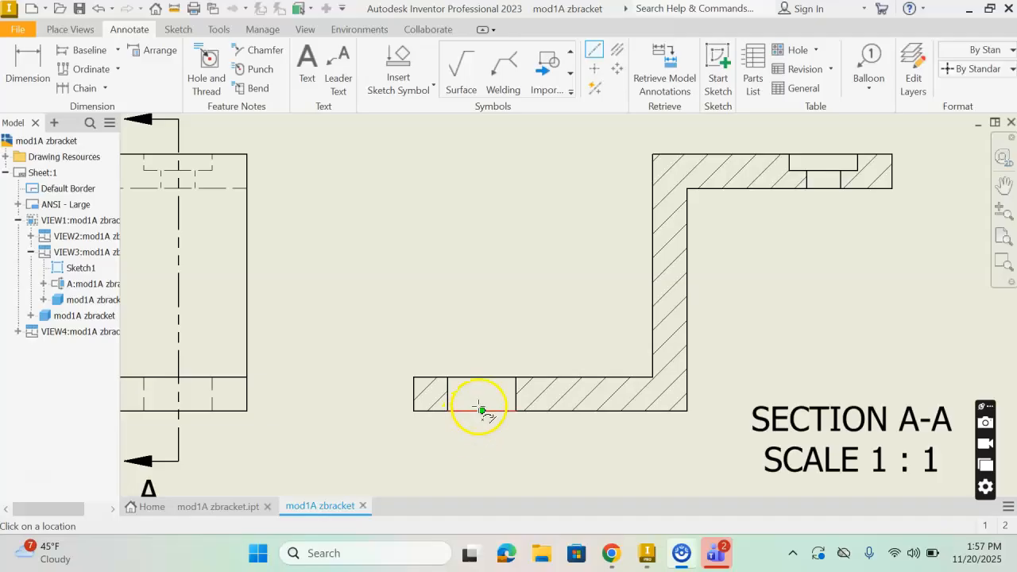
{"action": "left_click", "coordinate": [485, 378]}
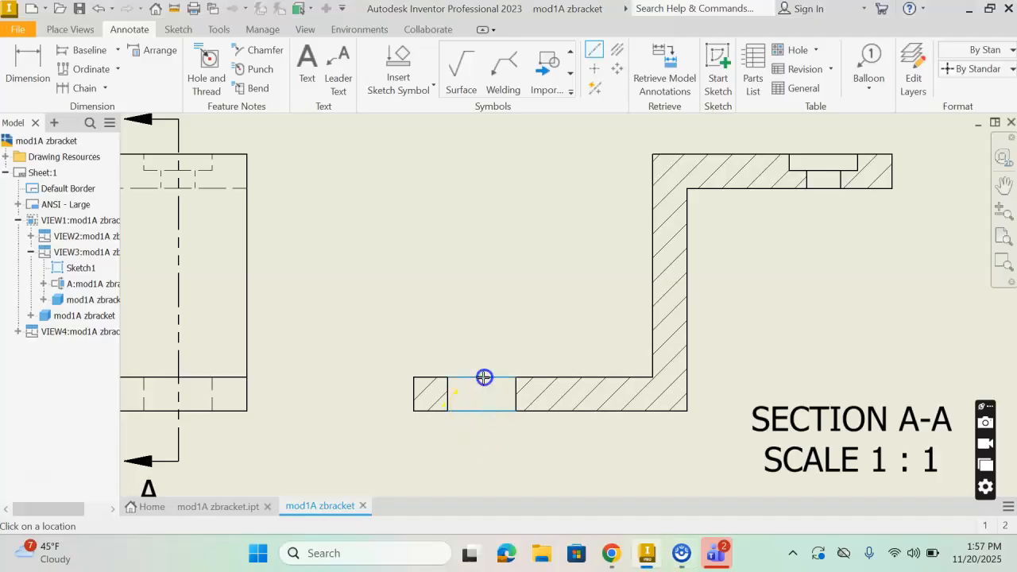
{"action": "right_click", "coordinate": [523, 342]}
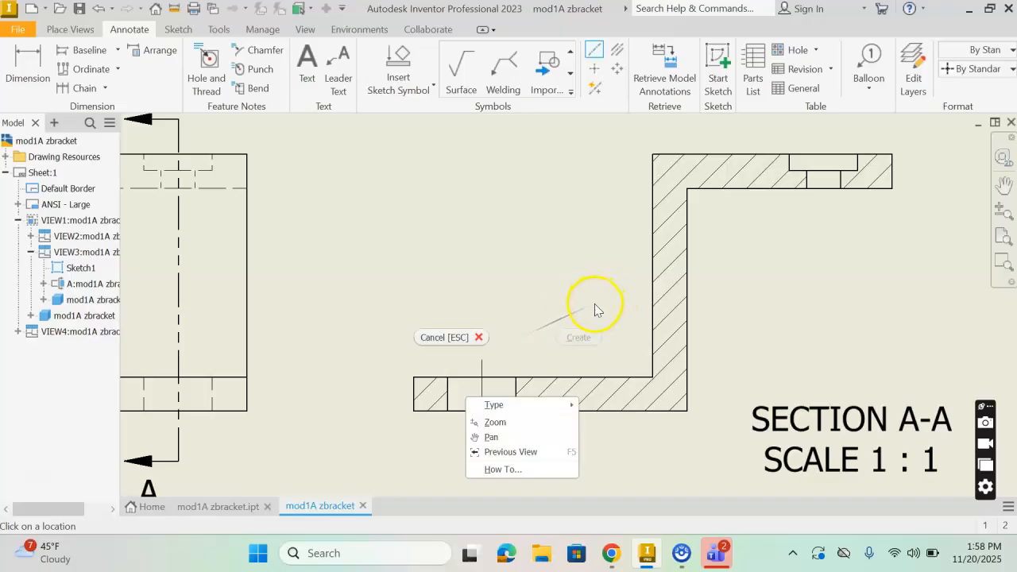
{"action": "left_click", "coordinate": [598, 308]}
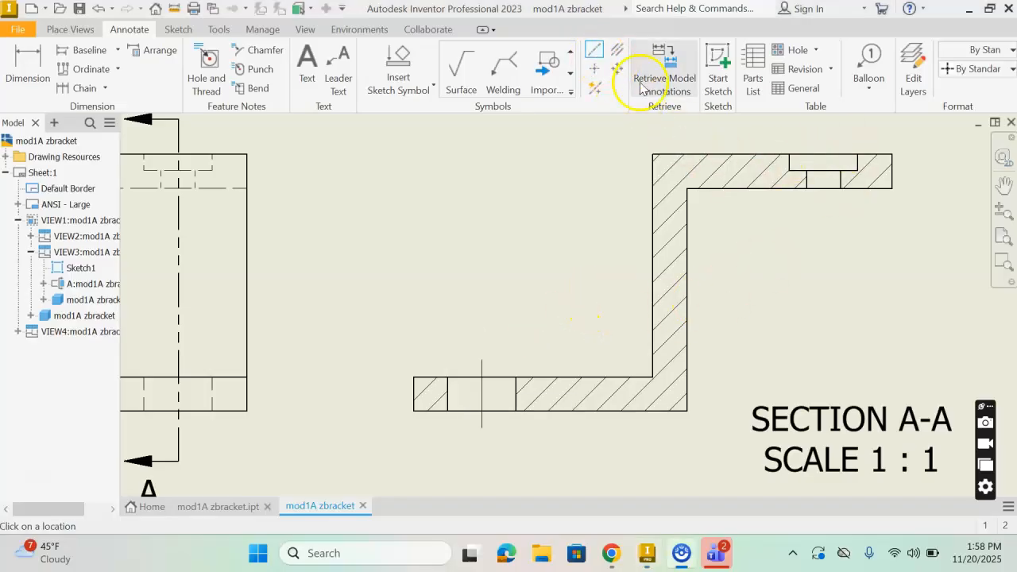
Add a vertical centerline through the counterbored hole in the section view's upper flange
{"action": "left_click", "coordinate": [823, 190]}
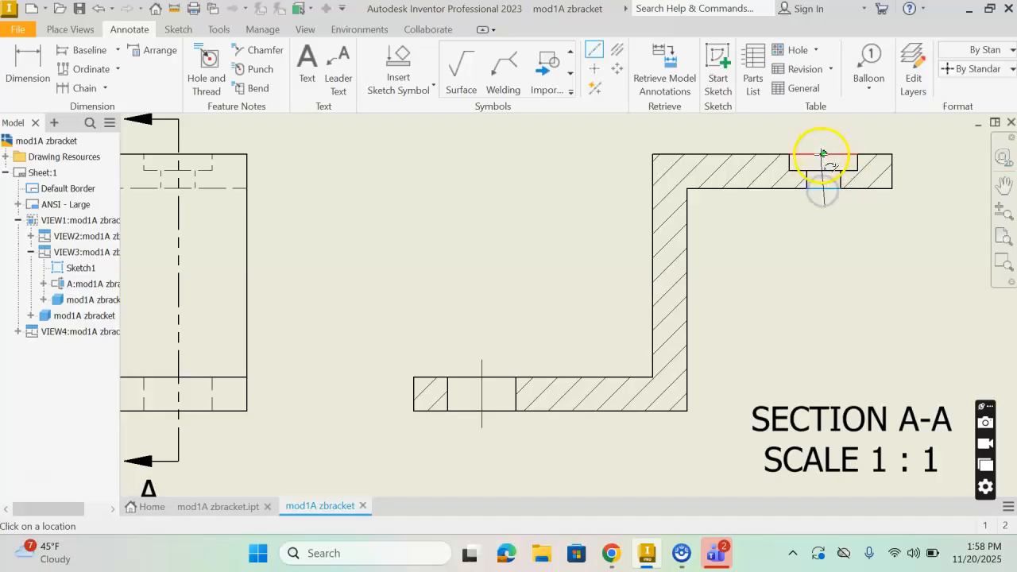
{"action": "left_click", "coordinate": [824, 156]}
{"action": "left_click", "coordinate": [864, 138]}
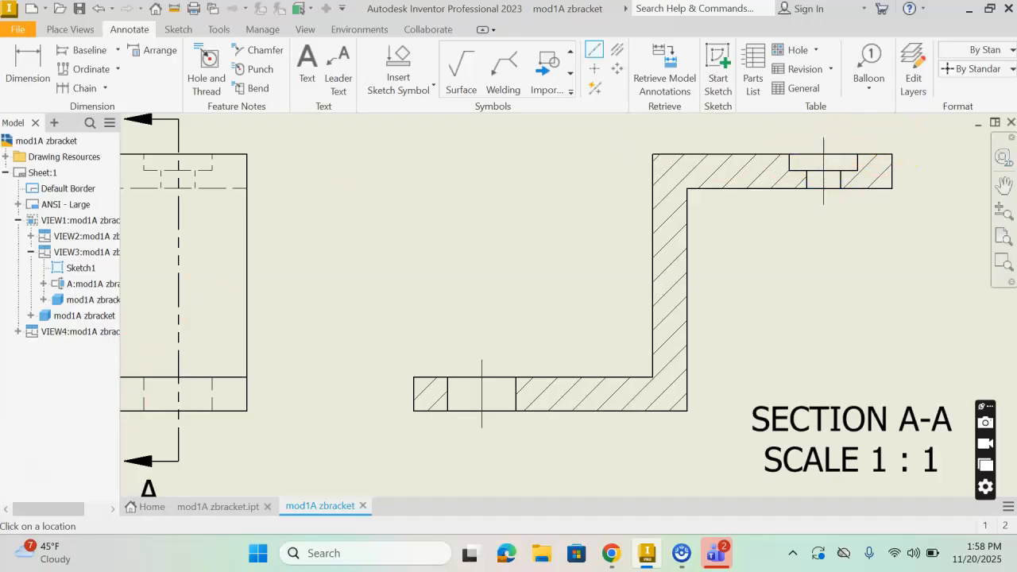
{"action": "key", "text": "d"}
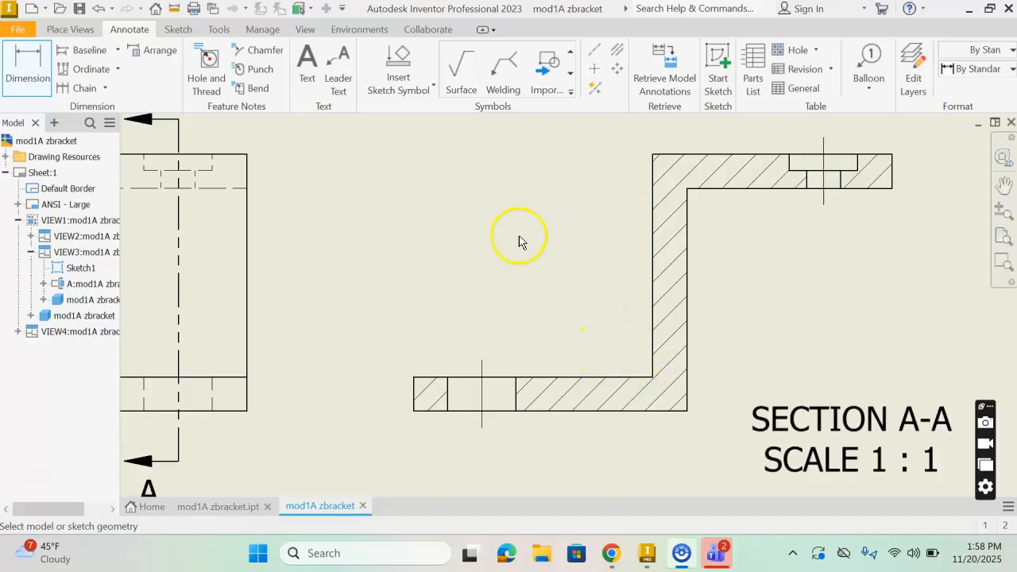
{"action": "scroll", "coordinate": [488, 235], "scroll_direction": "down", "scroll_amount": 3}
{"action": "middle_click_drag", "start_coordinate": [364, 238], "coordinate": [508, 300]}
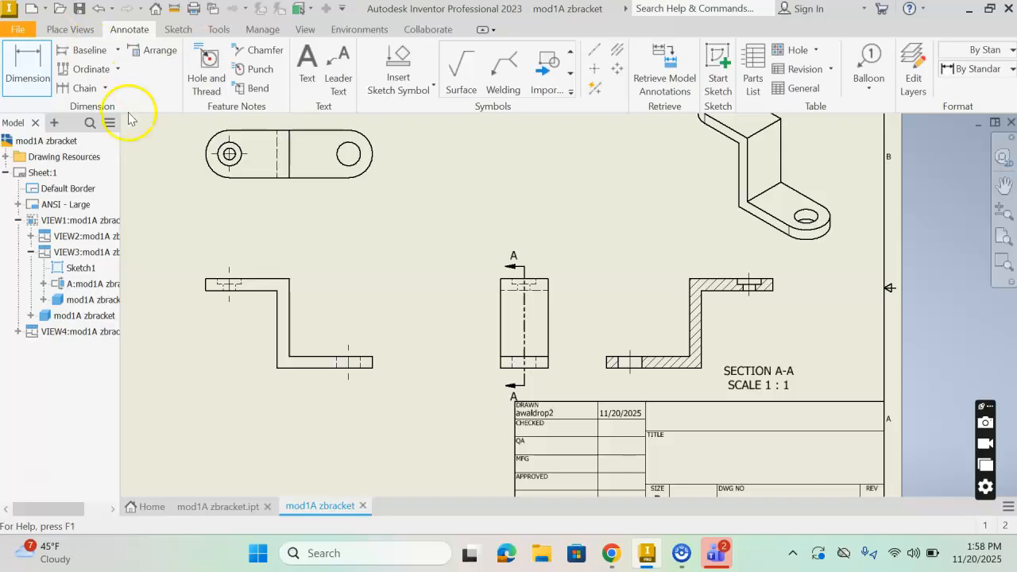
{"action": "left_click", "coordinate": [25, 77]}
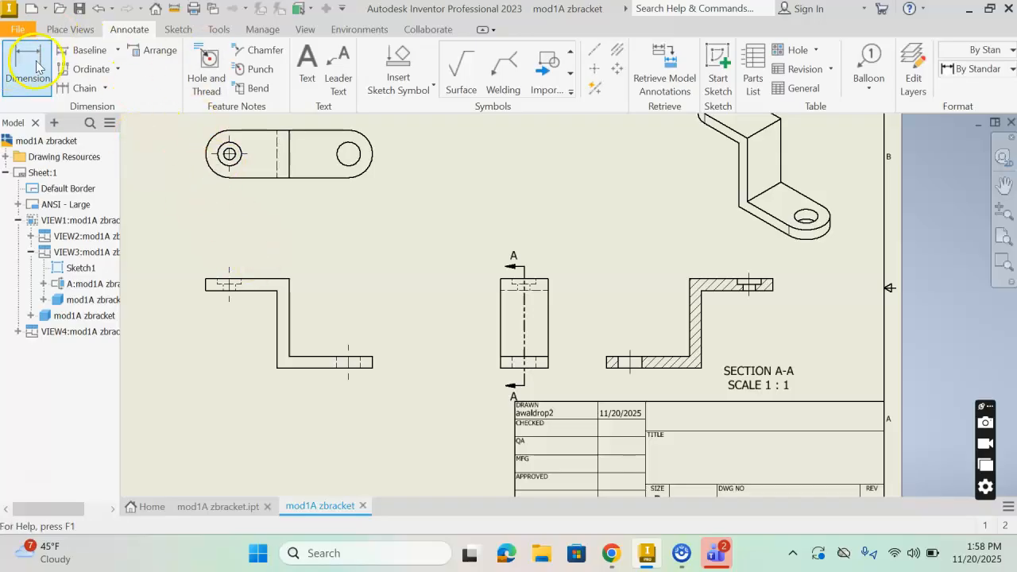
{"action": "left_click", "coordinate": [29, 70]}
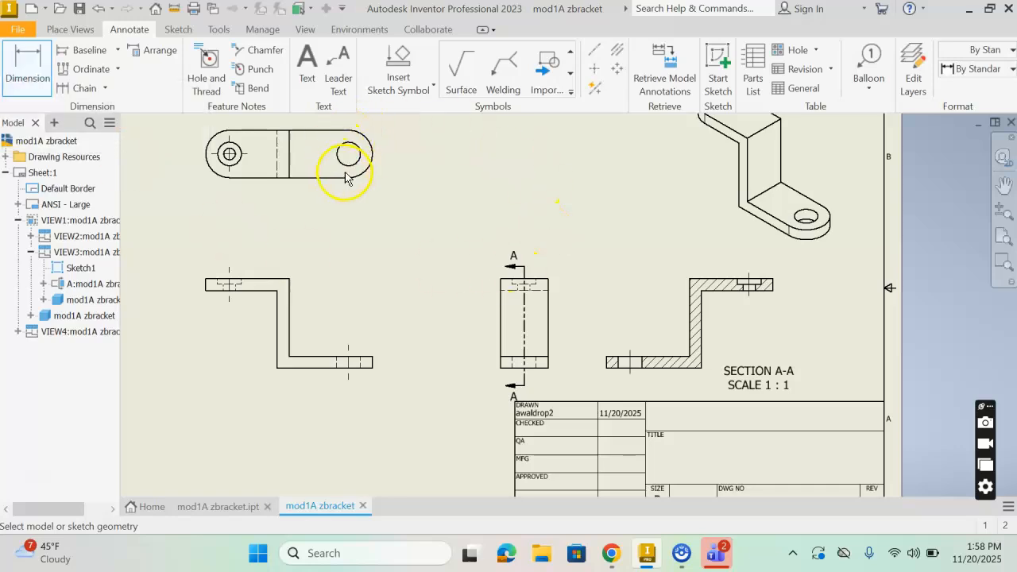
Add a center mark to the plain hole in the top view
{"action": "left_click", "coordinate": [595, 68]}
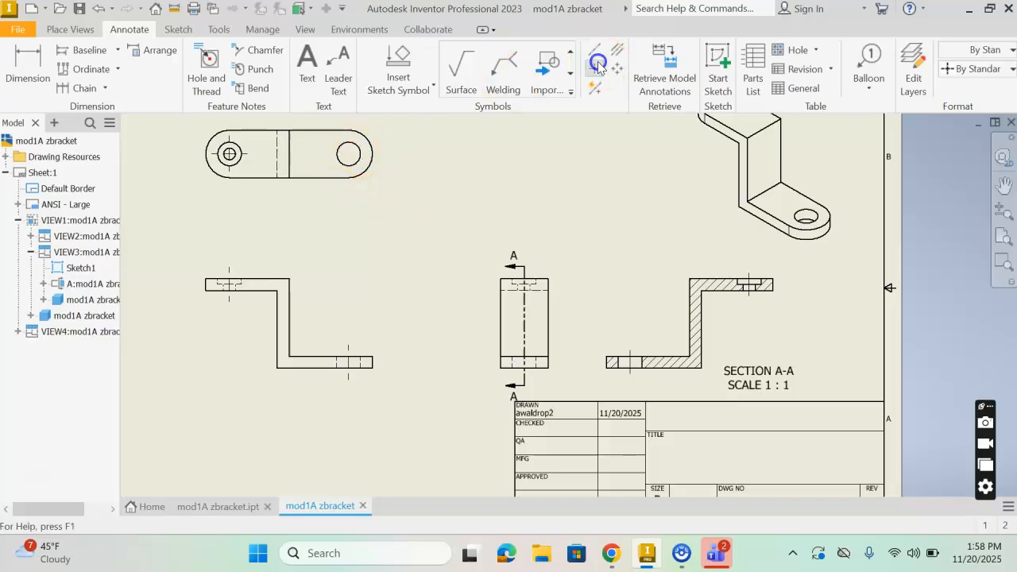
{"action": "left_click", "coordinate": [354, 151]}
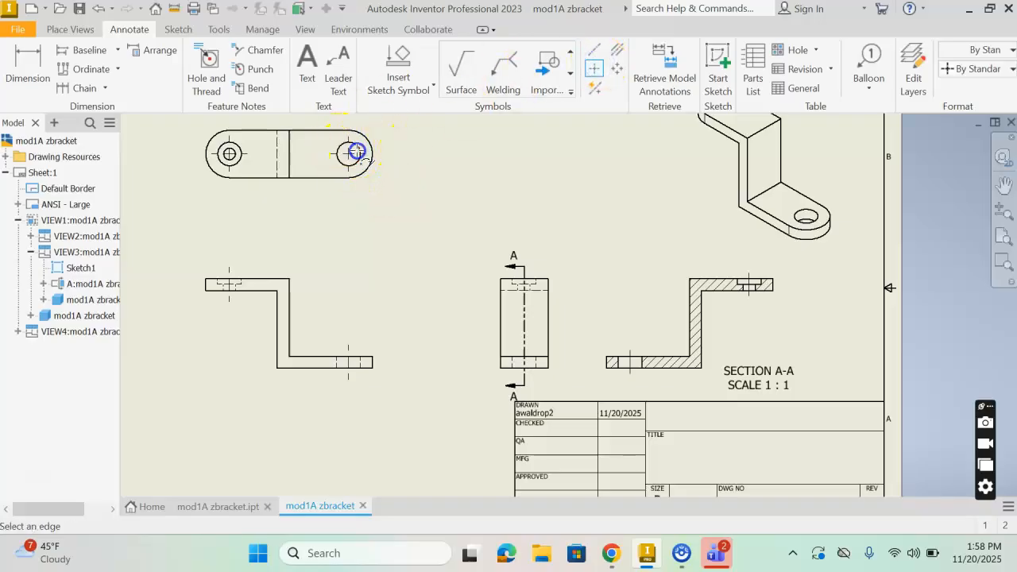
{"action": "key", "text": "Escape"}
Add a diameter dimension to the top view's plain hole with the prefix 2X, placed below and to the right of the hole
{"action": "key", "text": "d"}
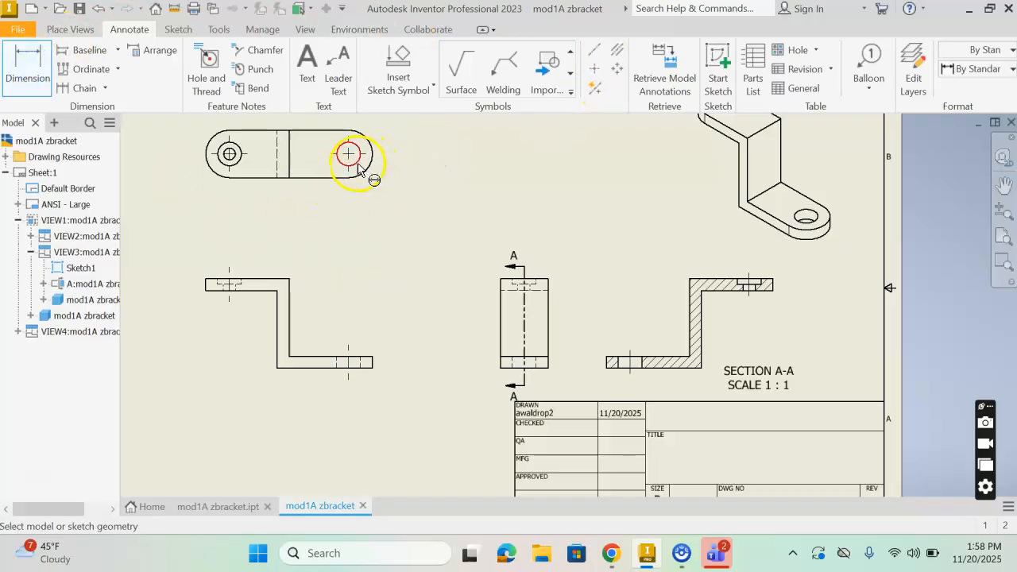
{"action": "left_click", "coordinate": [34, 83]}
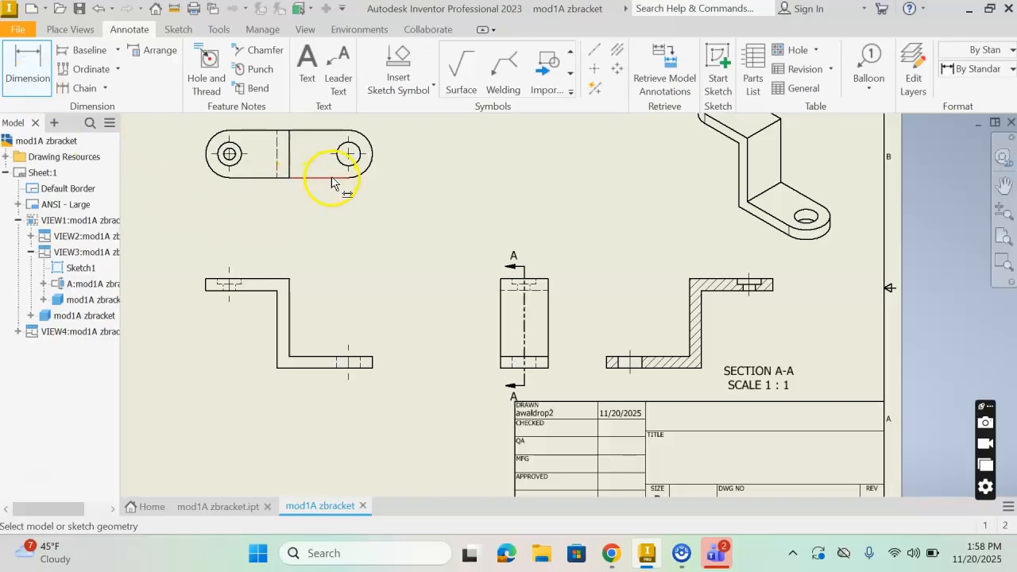
{"action": "left_click", "coordinate": [357, 168]}
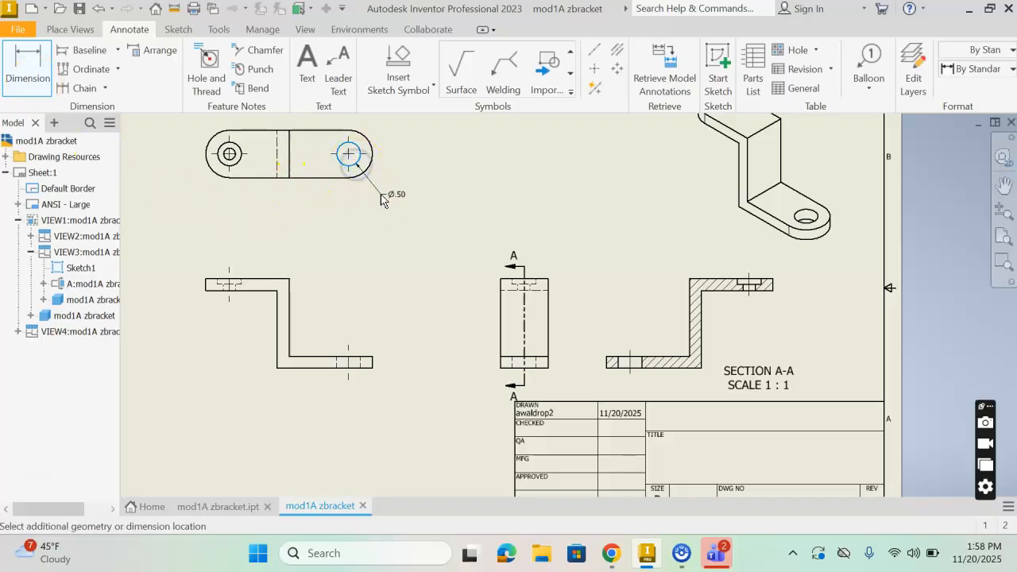
{"action": "left_click", "coordinate": [390, 270]}
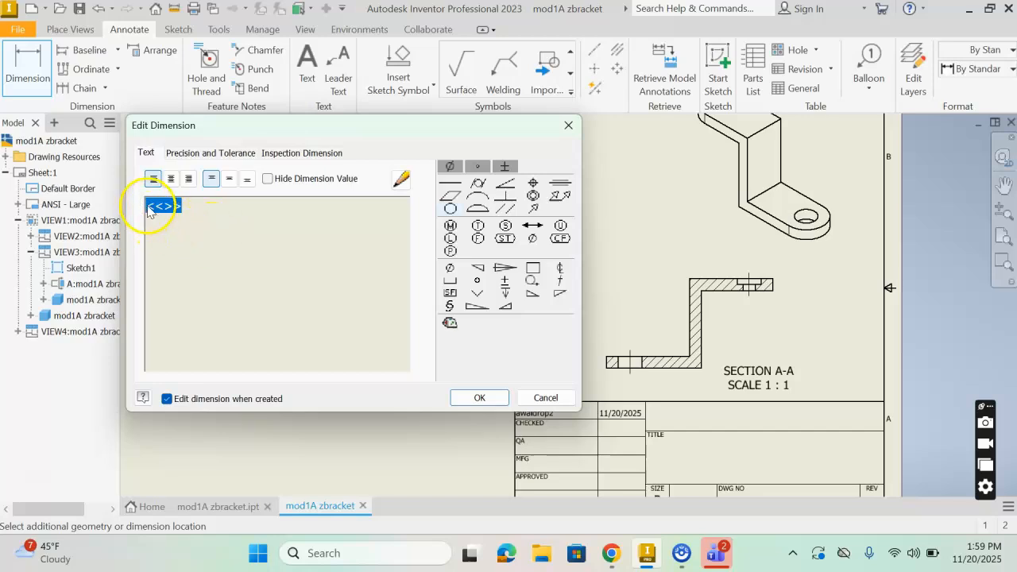
{"action": "left_click", "coordinate": [149, 208]}
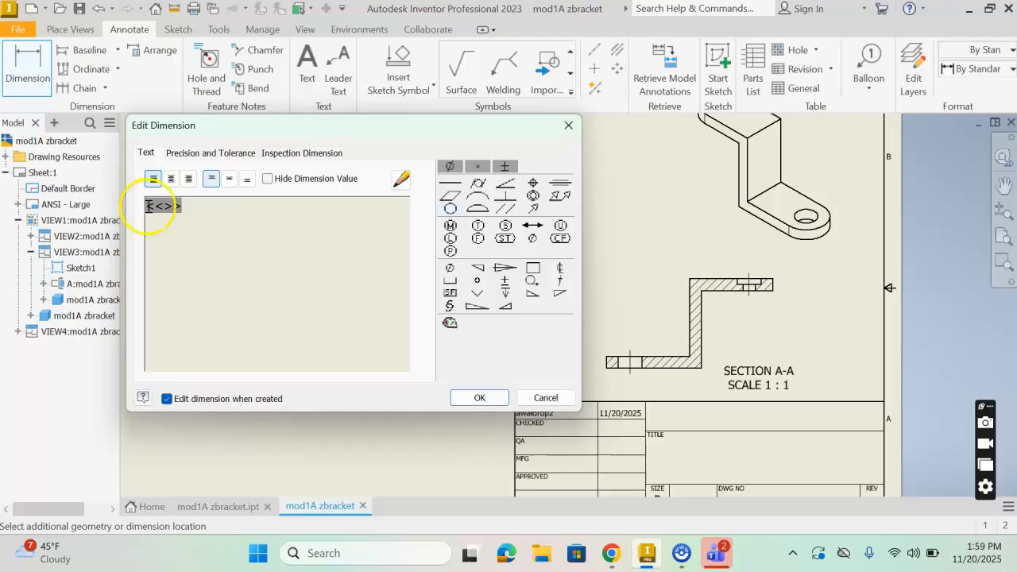
{"action": "type", "text": "2X"}
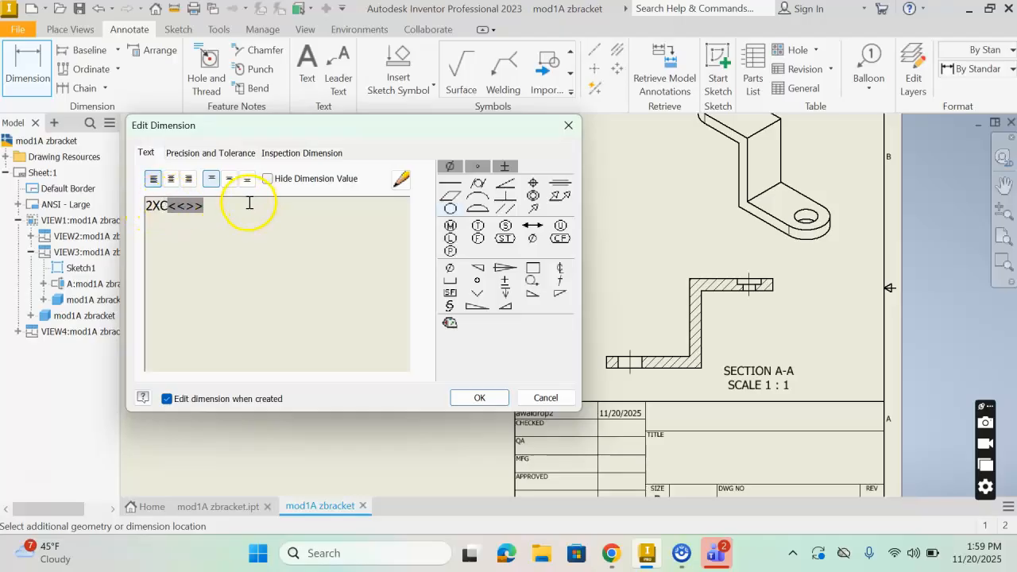
{"action": "left_click", "coordinate": [482, 400]}
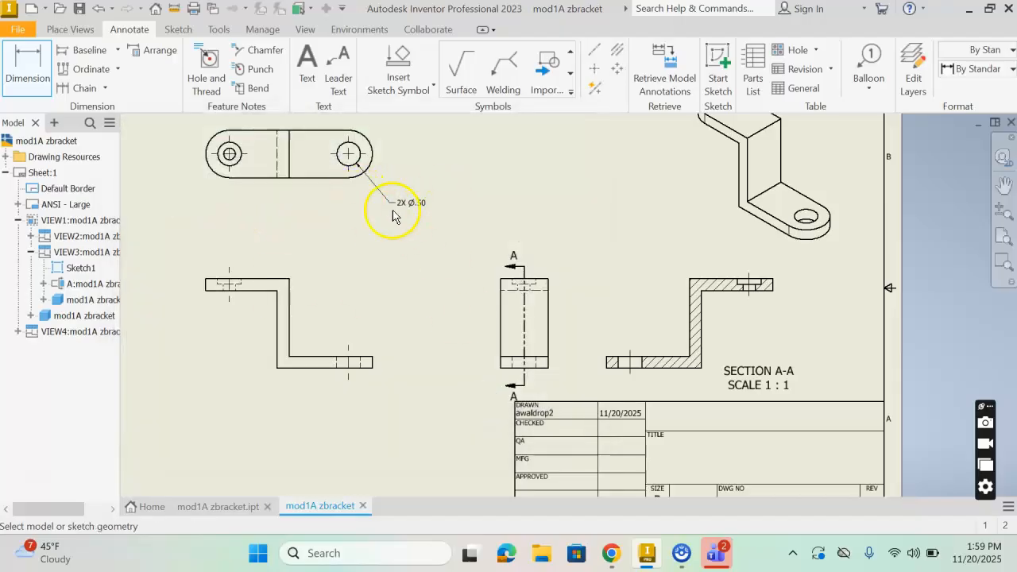
Dimension the counterbored hole's inner circle below the top view, appending the counterbore symbol with Ø0.50 and the depth symbol with 0.125
{"action": "middle_click_drag", "start_coordinate": [275, 214], "coordinate": [372, 256]}
{"action": "scroll", "coordinate": [337, 212], "scroll_direction": "up", "scroll_amount": 3}
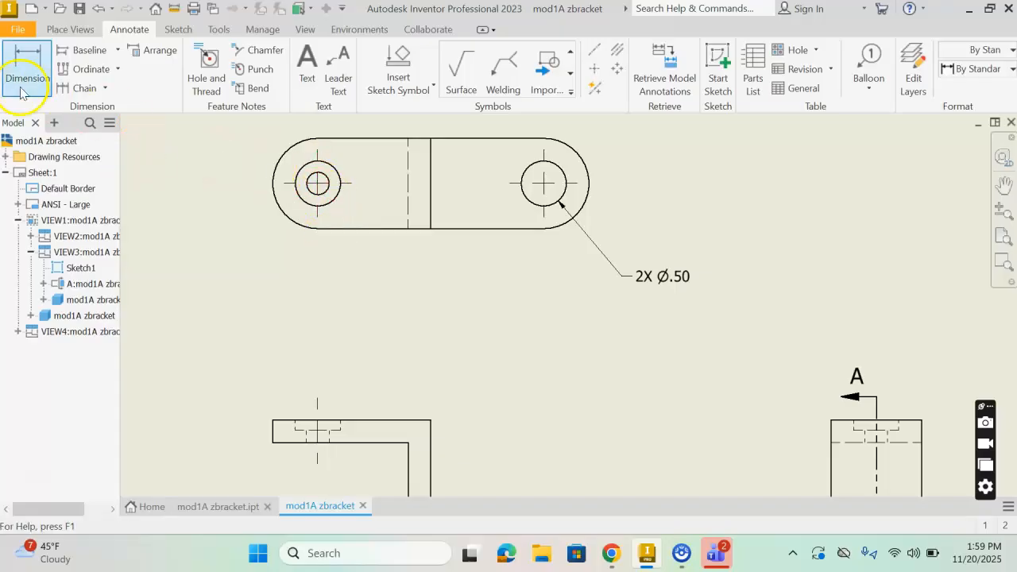
{"action": "left_click", "coordinate": [325, 195]}
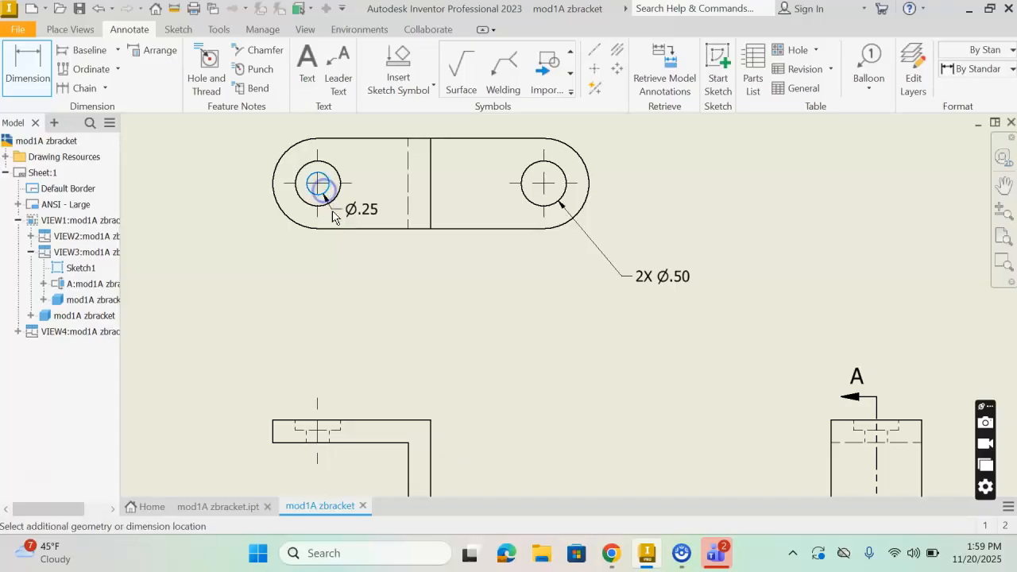
{"action": "left_click", "coordinate": [377, 282]}
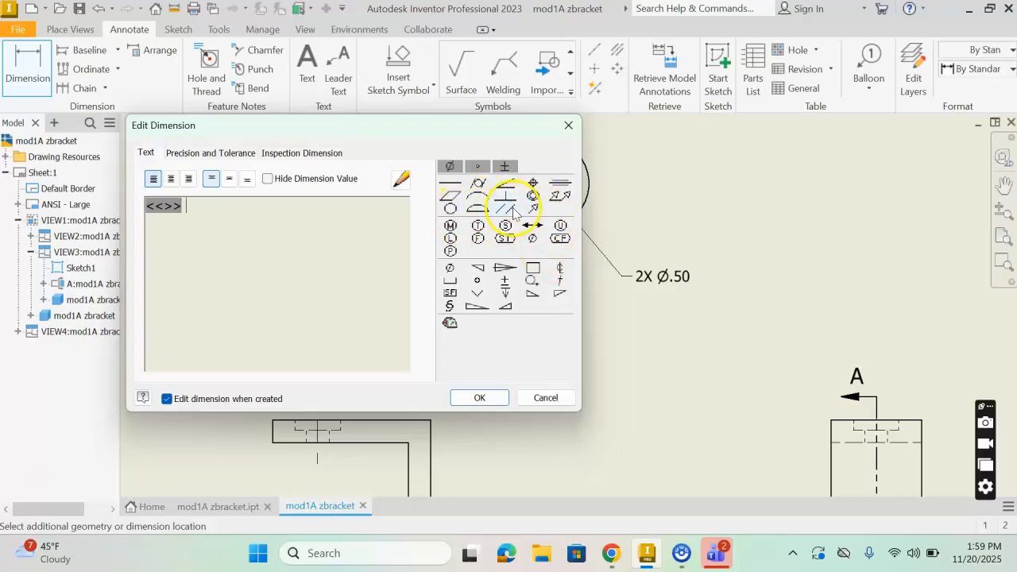
{"action": "left_click", "coordinate": [450, 282]}
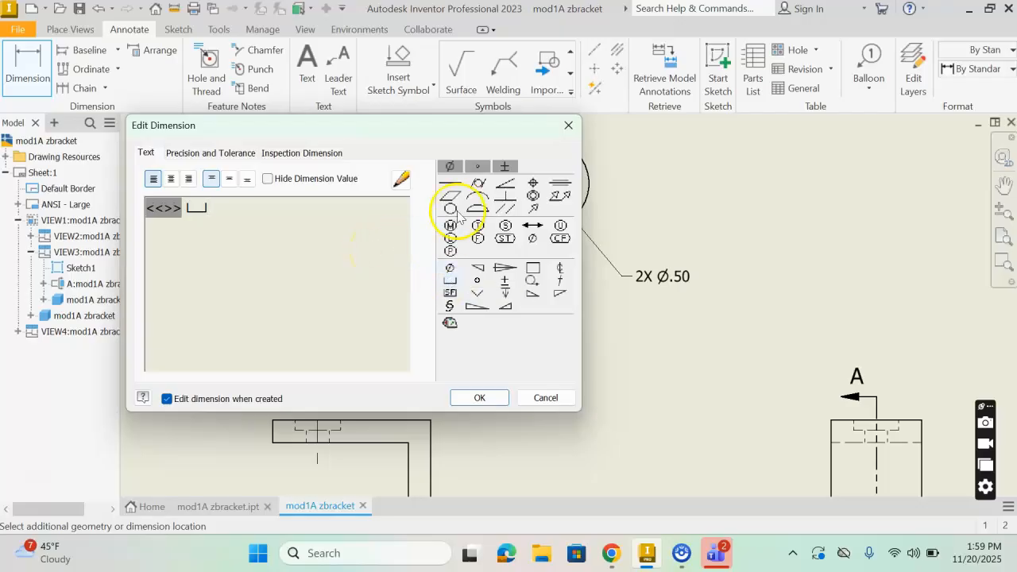
{"action": "left_click", "coordinate": [450, 269]}
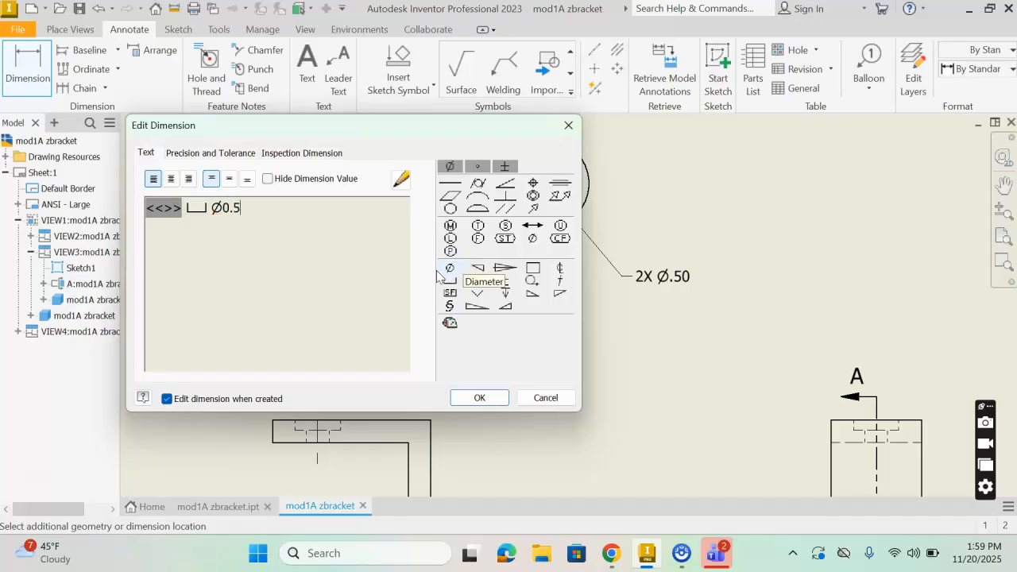
{"action": "type", "text": "0.50"}
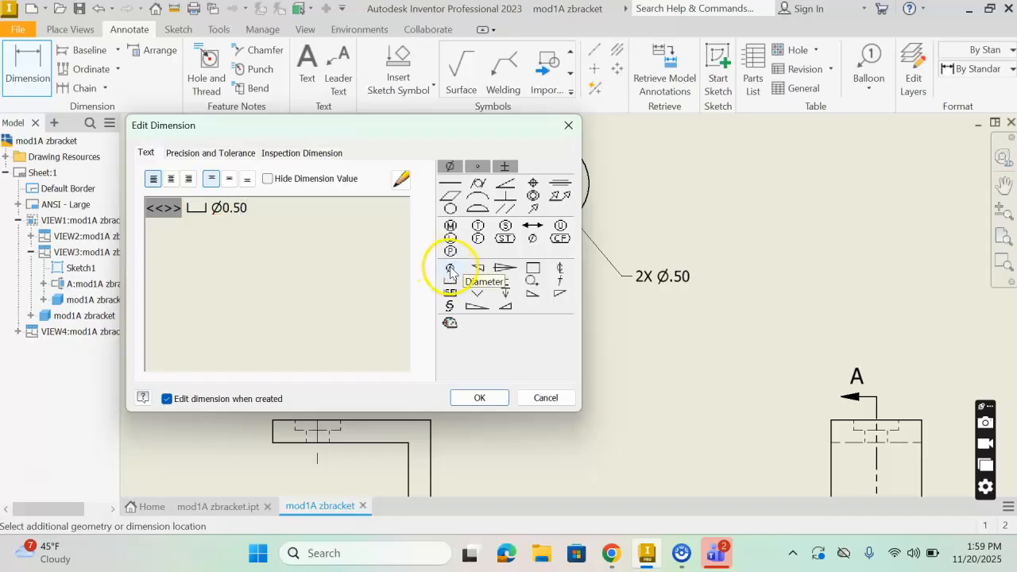
{"action": "left_click", "coordinate": [506, 293]}
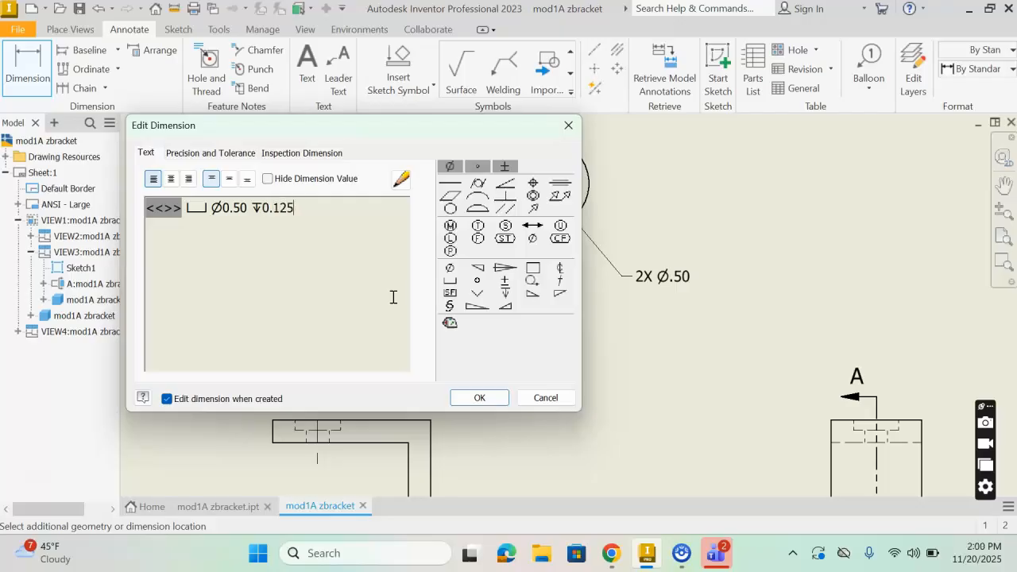
{"action": "type", "text": "0.125"}
{"action": "left_click", "coordinate": [479, 397]}
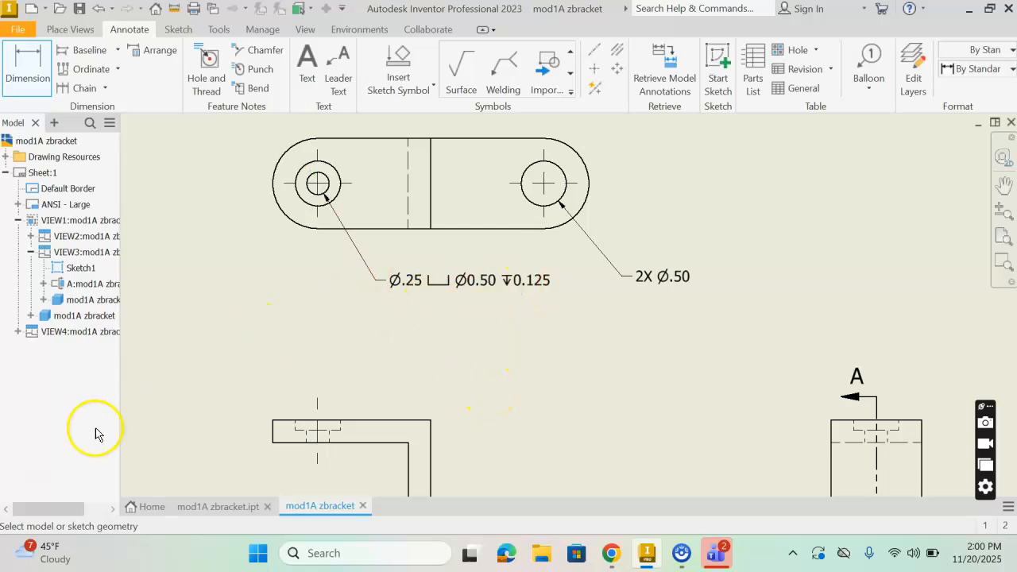
Place a text note near the sheet's upper edge, between the top and isometric views, reading "NOTES: 1. ALL EDGES TO BE FINISHED."
{"action": "middle_click_drag", "start_coordinate": [740, 306], "coordinate": [579, 325]}
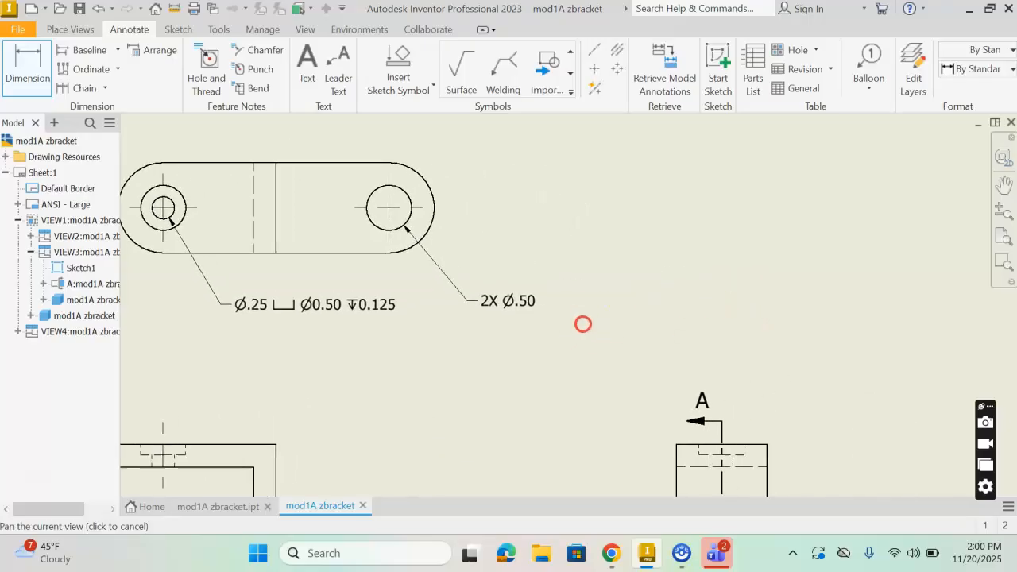
{"action": "scroll", "coordinate": [677, 292], "scroll_direction": "down", "scroll_amount": 4}
{"action": "middle_click_drag", "start_coordinate": [735, 288], "coordinate": [651, 262]}
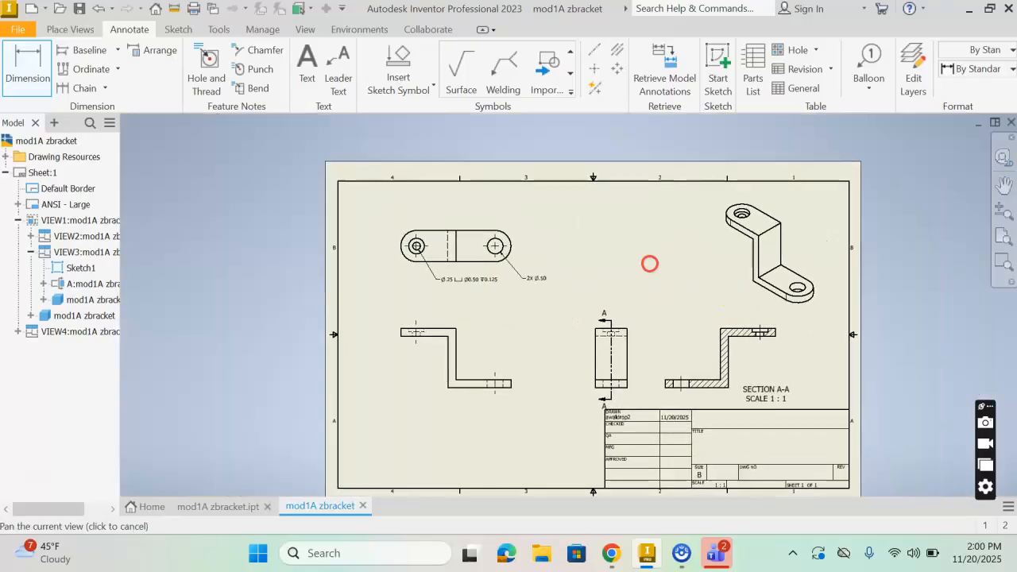
{"action": "left_click", "coordinate": [314, 70]}
{"action": "left_click", "coordinate": [660, 199]}
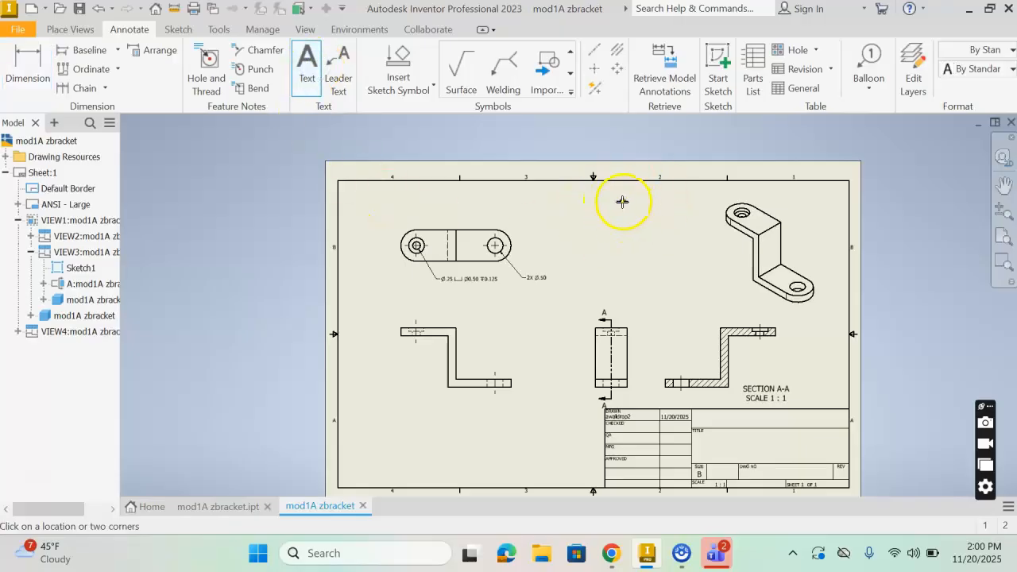
{"action": "left_click", "coordinate": [604, 198]}
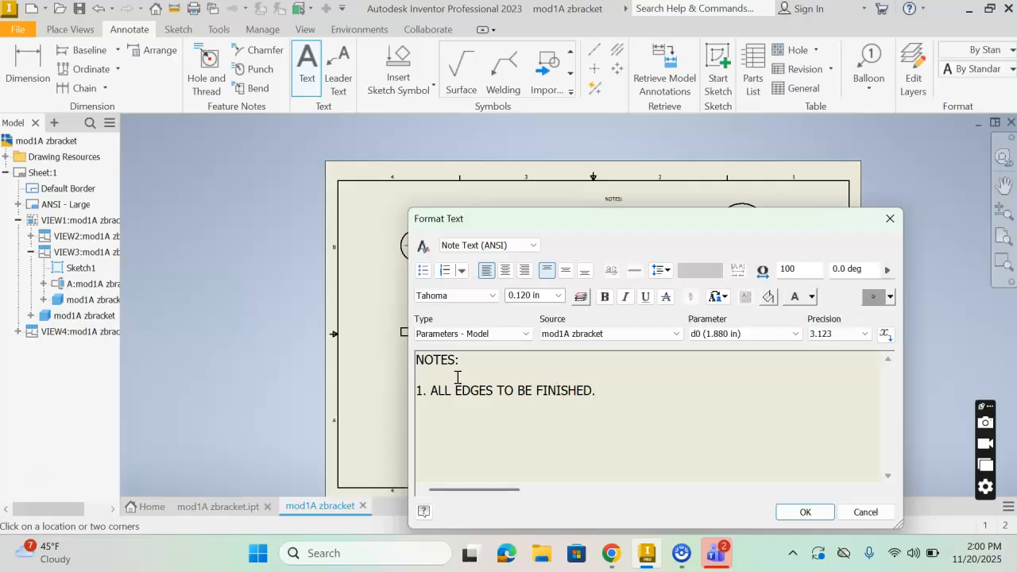
{"action": "left_click", "coordinate": [803, 512]}
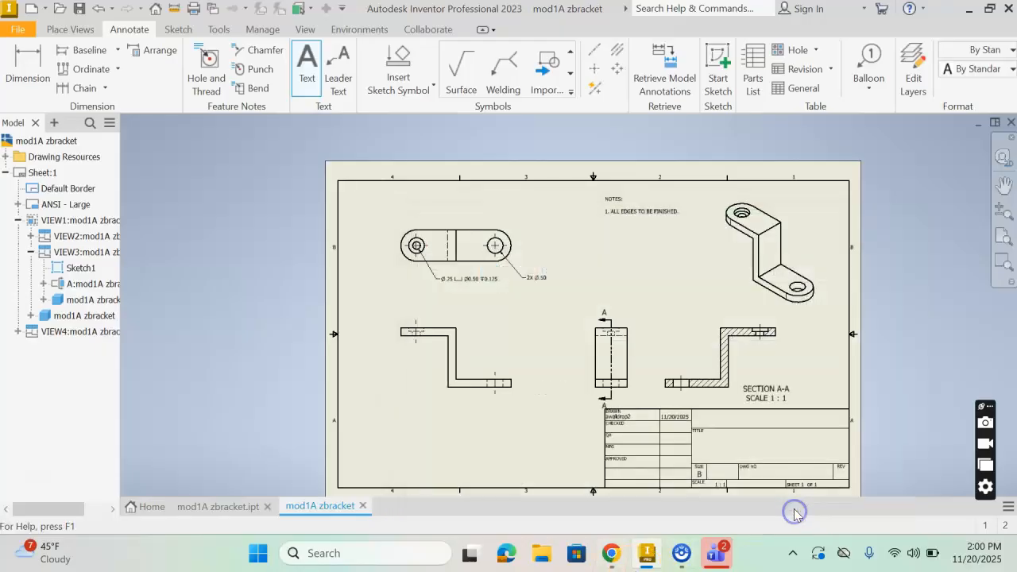